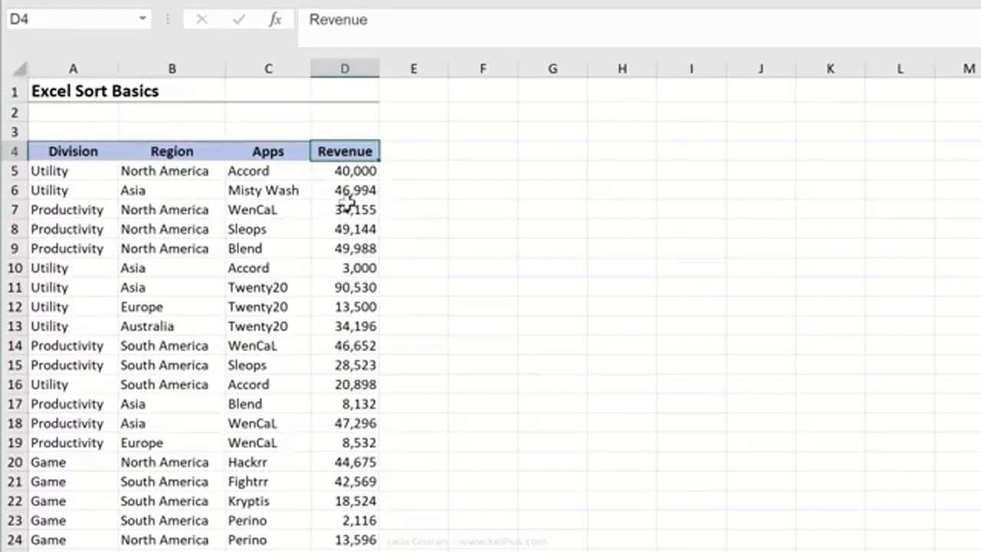
# Sort the table by Revenue from largest to smallest.
pyautogui.click(349, 205)
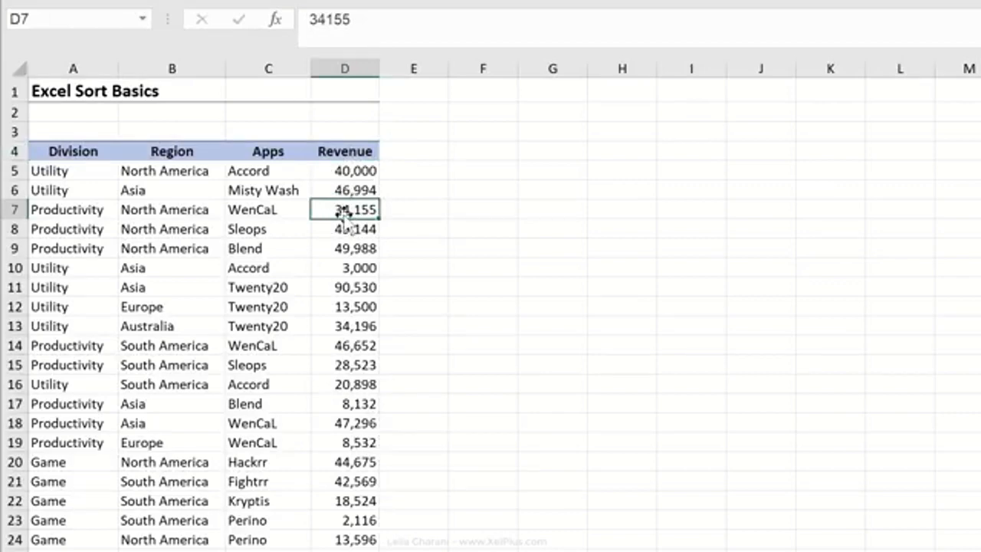
pyautogui.rightClick(345, 213)
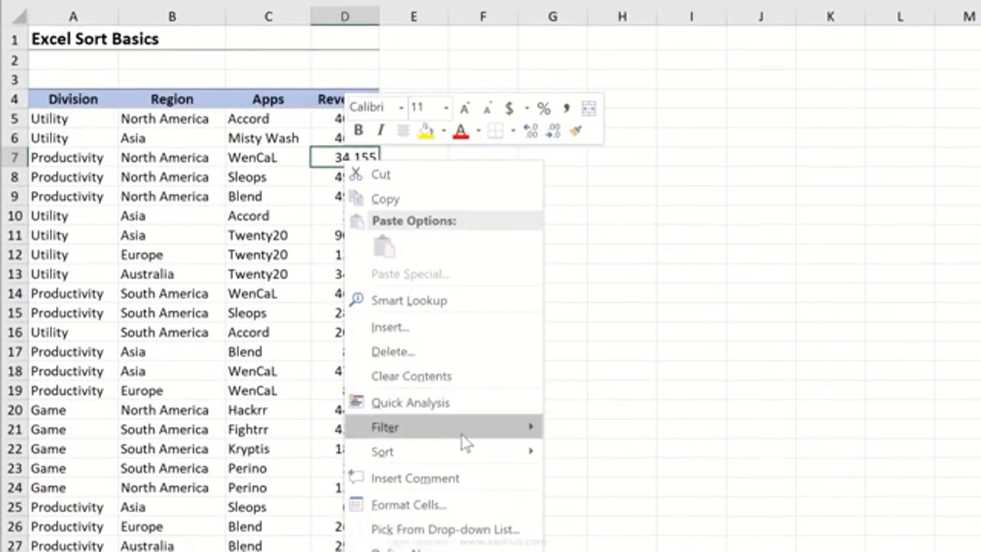
pyautogui.moveTo(465, 506)
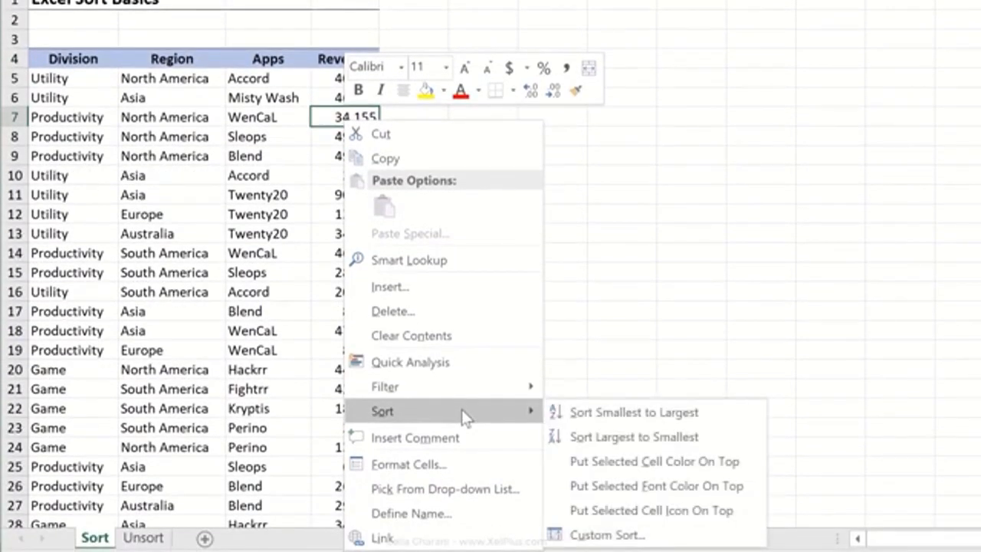
pyautogui.click(641, 437)
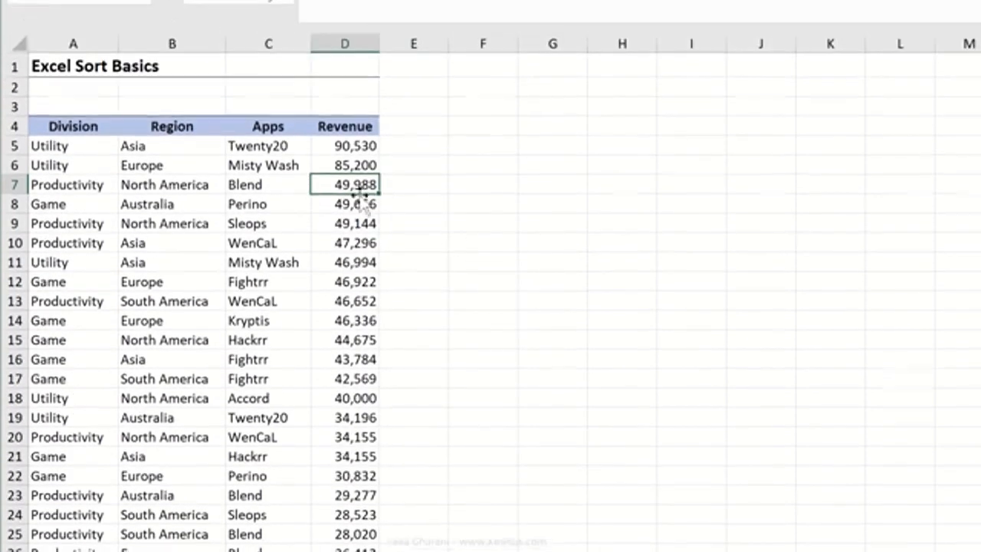
# Examine the first record after the sort, the extent of the contiguous data region, and the header row A4:D4.
pyautogui.click(341, 84)
pyautogui.moveTo(278, 163); pyautogui.dragTo(92, 164)
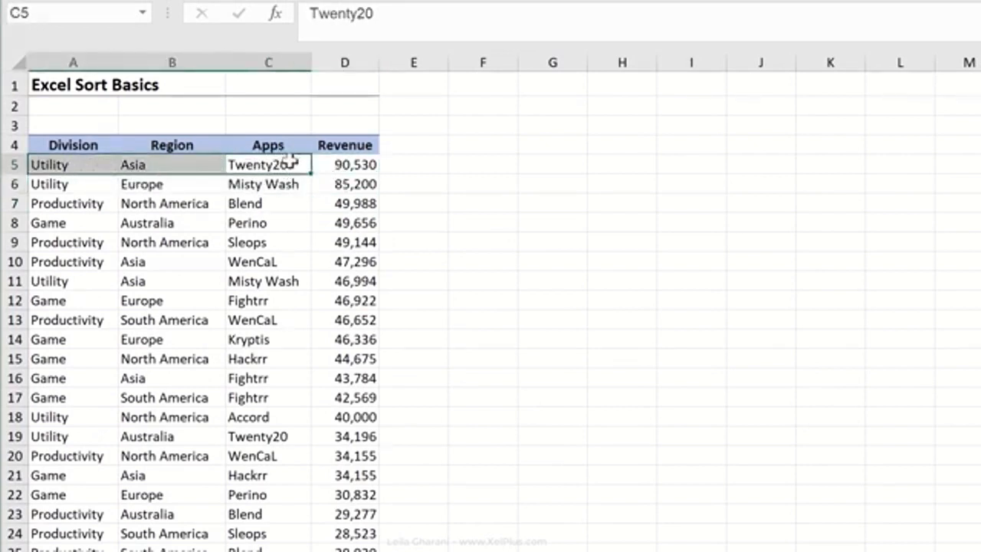
pyautogui.click(331, 164)
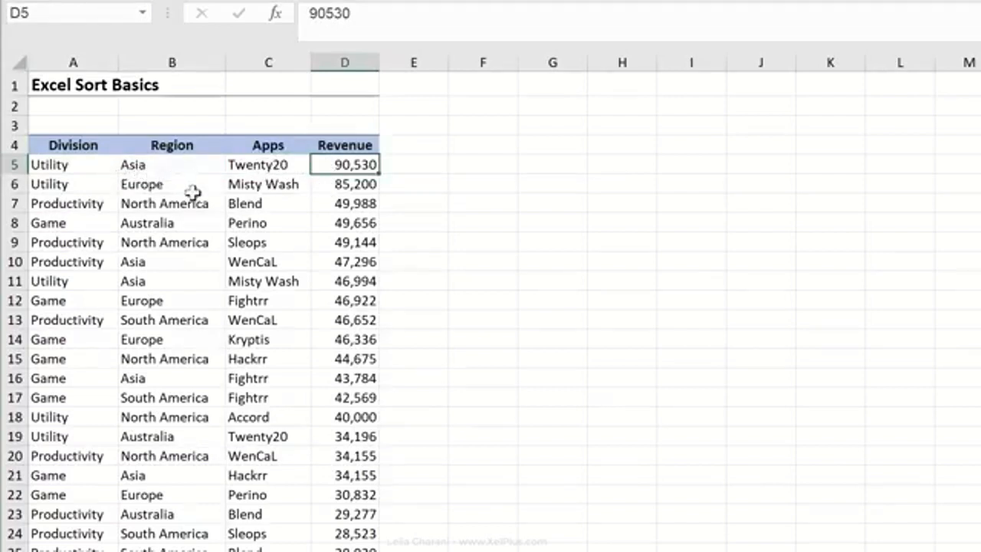
pyautogui.click(198, 261)
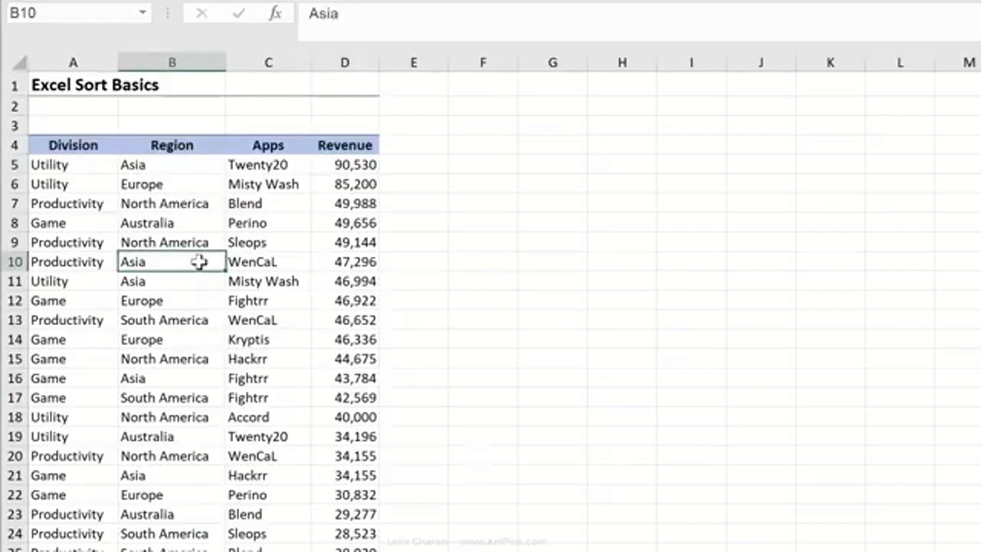
pyautogui.hotkey('ctrl', 'a')
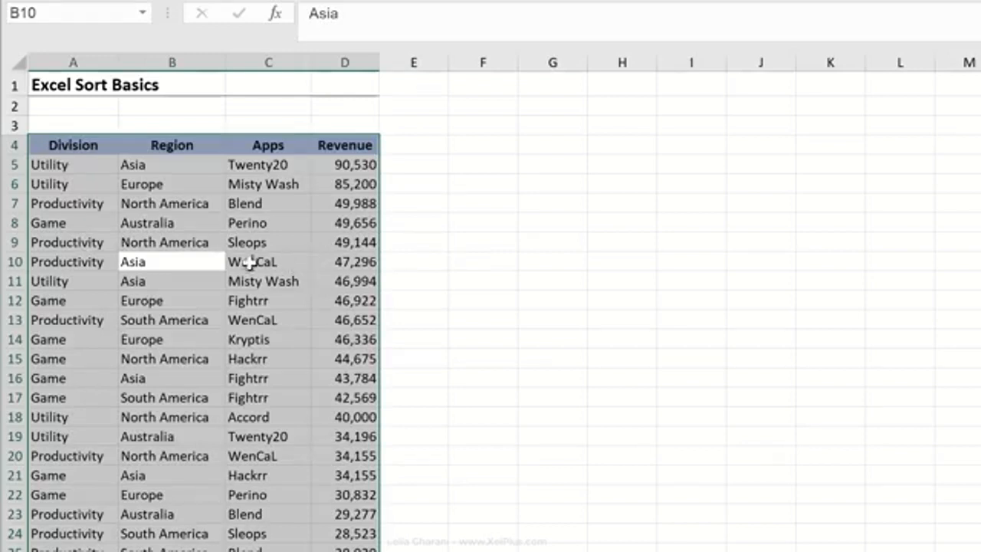
pyautogui.moveTo(70, 146); pyautogui.dragTo(331, 146)
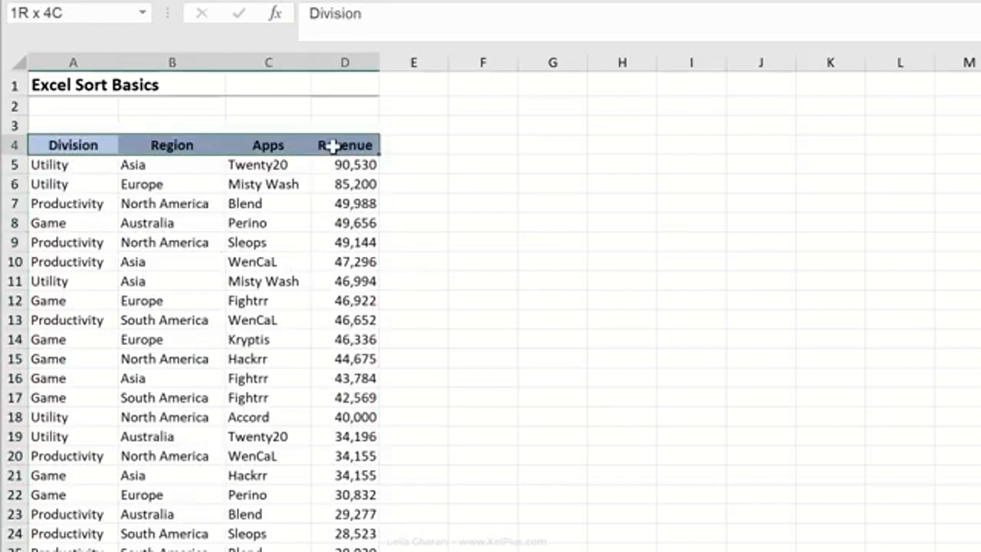
pyautogui.moveTo(331, 146); pyautogui.dragTo(331, 145)
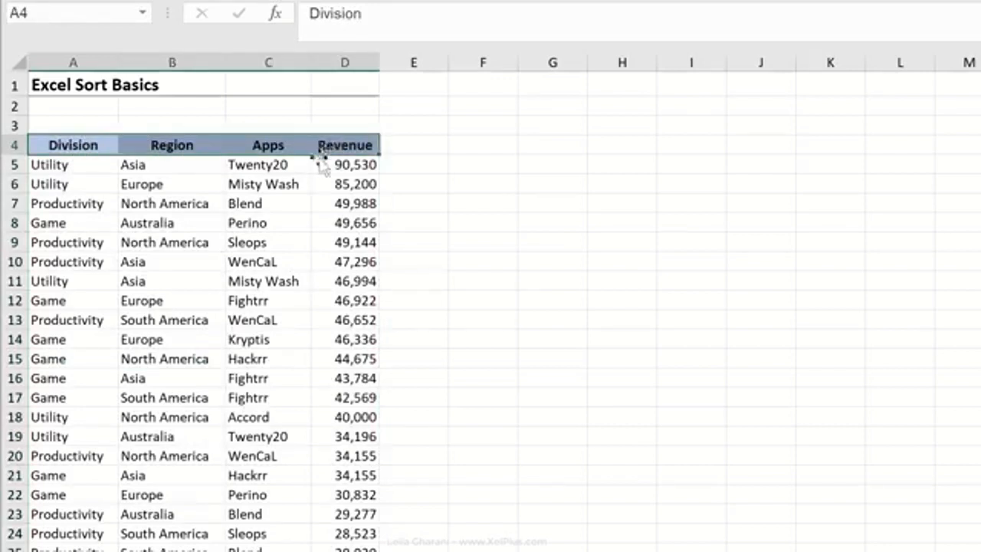
pyautogui.click(264, 188)
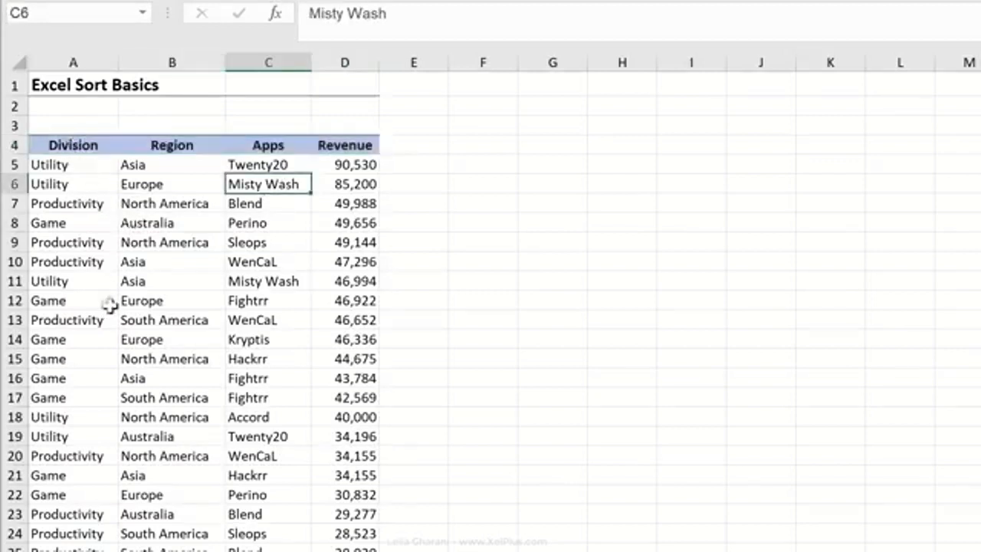
# Sort the table by Division from A to Z and review the grouped rows.
pyautogui.rightClick(71, 184)
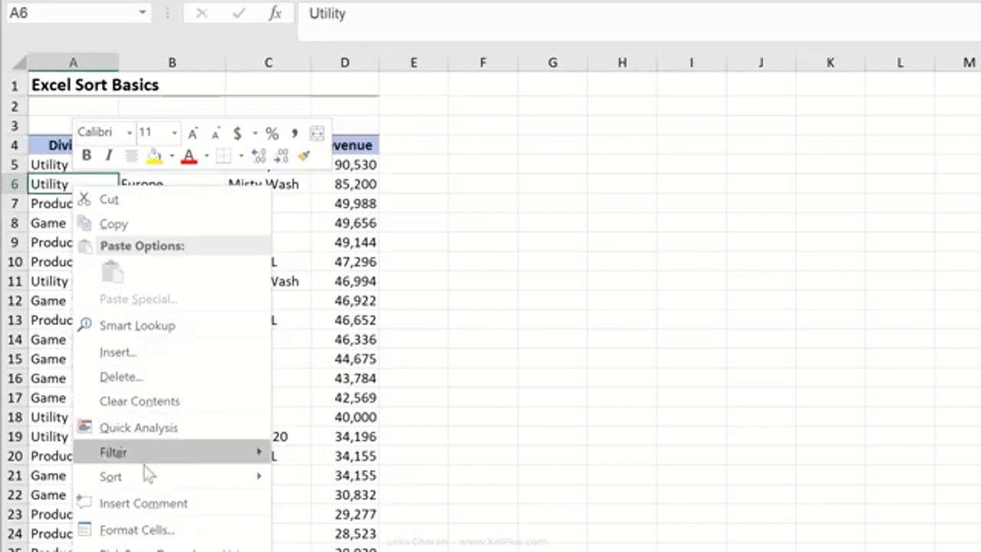
pyautogui.moveTo(147, 480)
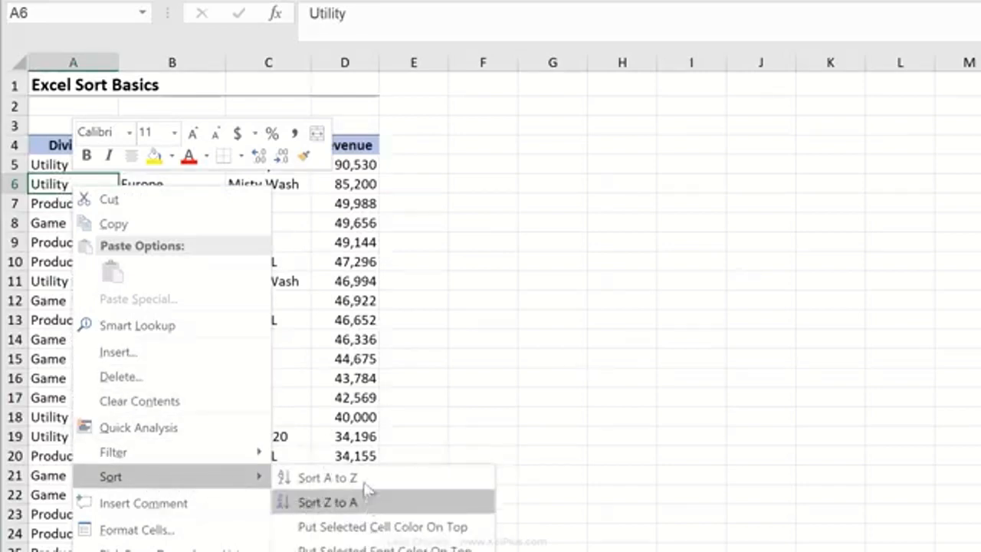
pyautogui.click(338, 478)
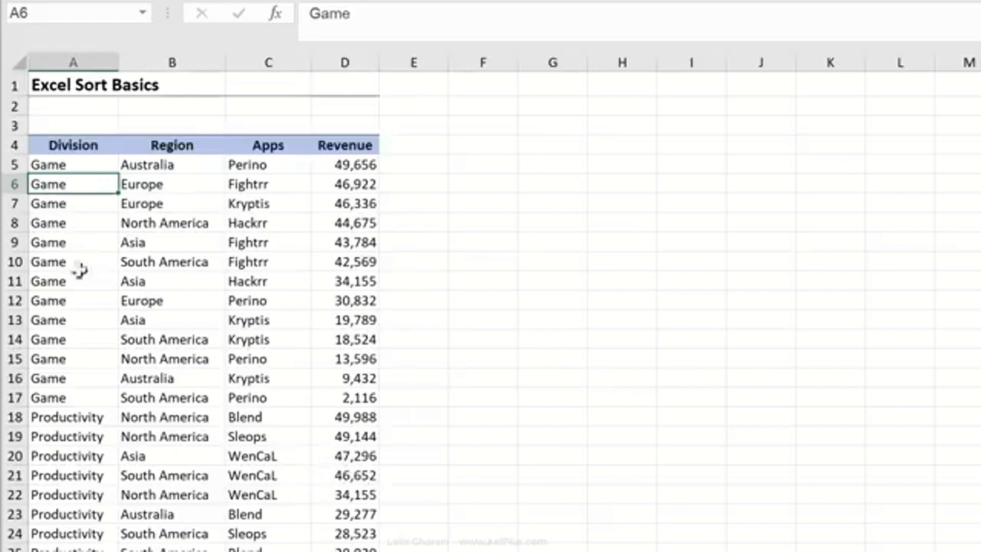
pyautogui.scroll(-3, 122, 411)
pyautogui.scroll(-3, 121, 412)
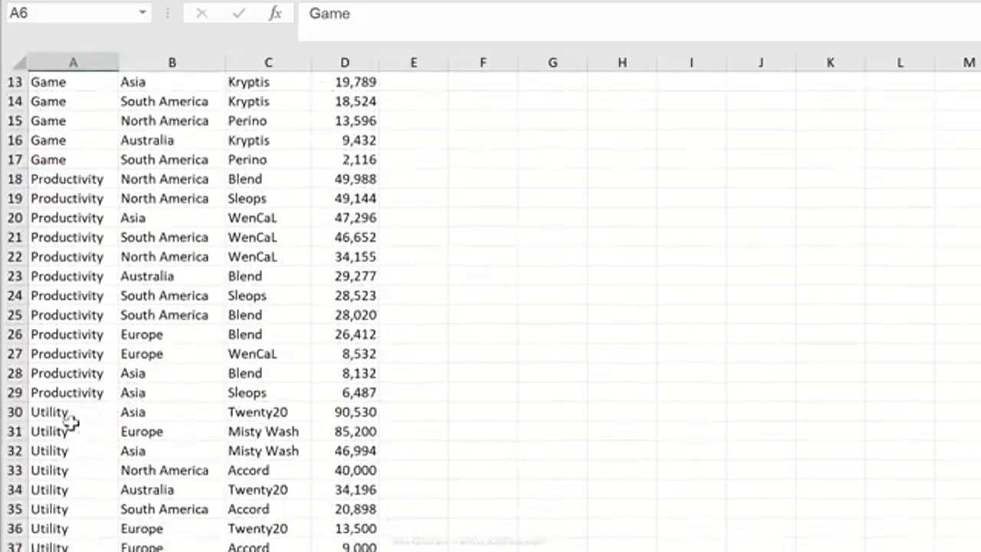
pyautogui.scroll(6, 68, 534)
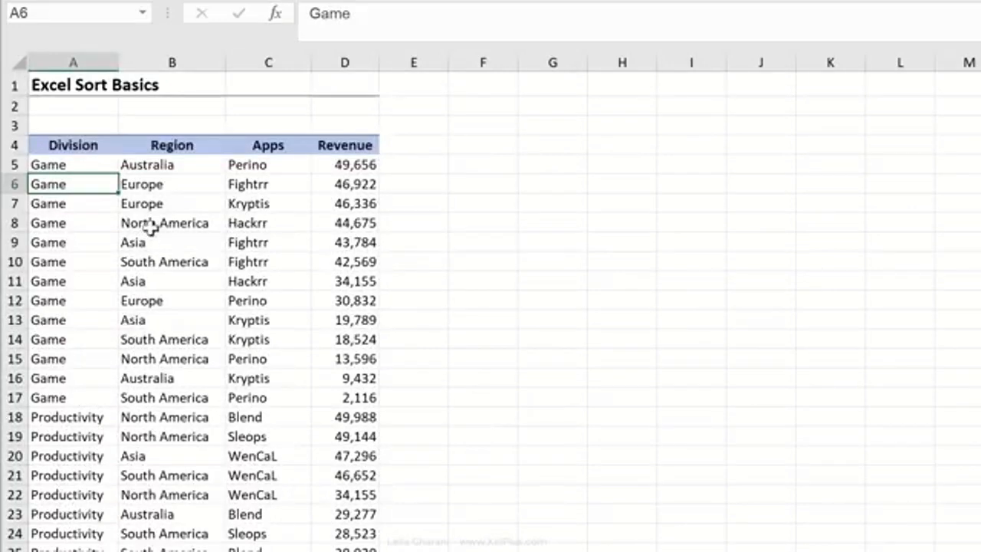
# Enter t in E9, r in E11 and w in E13, directly beside the Revenue column.
pyautogui.click(397, 243)
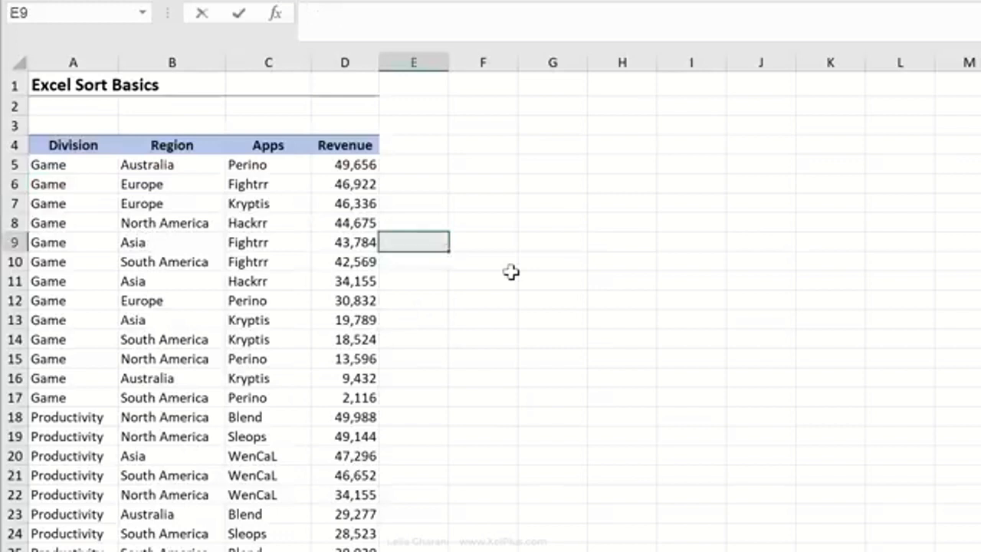
pyautogui.write('t')
pyautogui.press('Return')
pyautogui.press('Return')
pyautogui.write('r')
pyautogui.press('Return')
pyautogui.press('Return')
pyautogui.write('w')
pyautogui.press('Return')
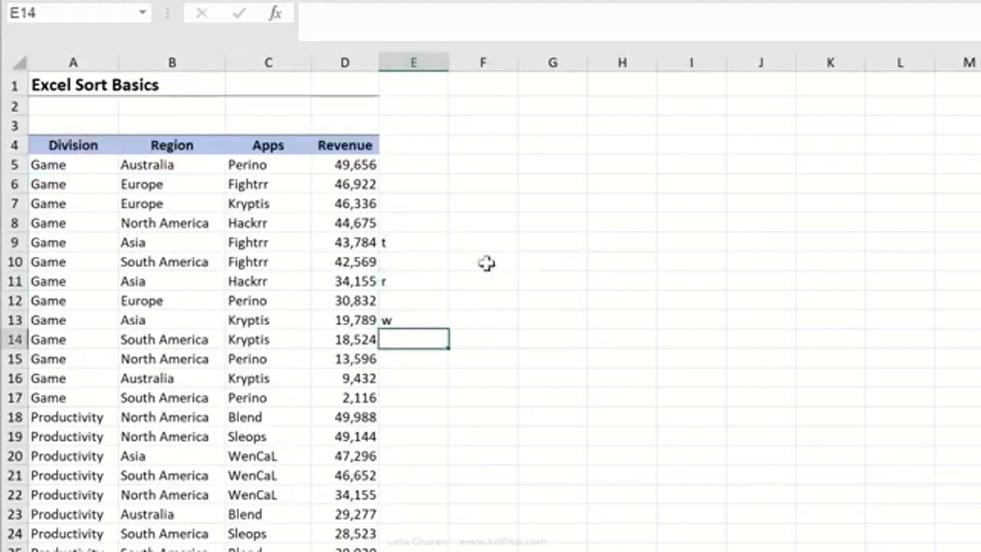
# Check the extent of the data region, try sorting it by Revenue from smallest to largest, and undo the sort.
pyautogui.click(138, 286)
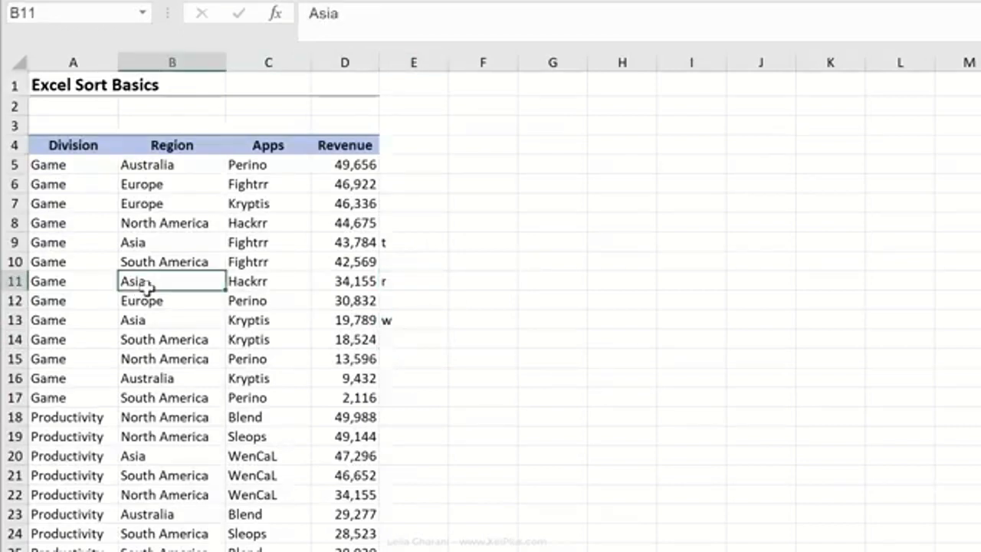
pyautogui.hotkey('ctrl', 'a')
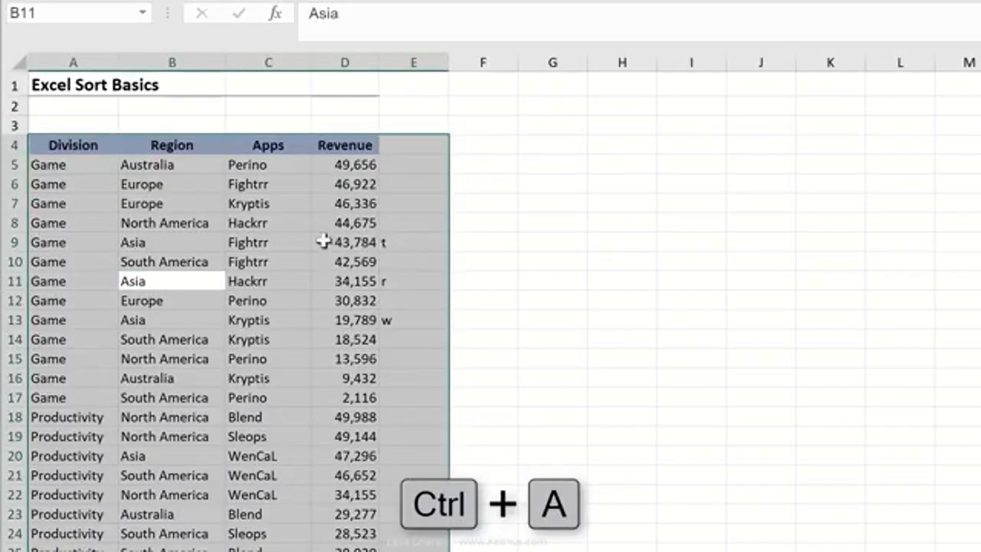
pyautogui.click(335, 163)
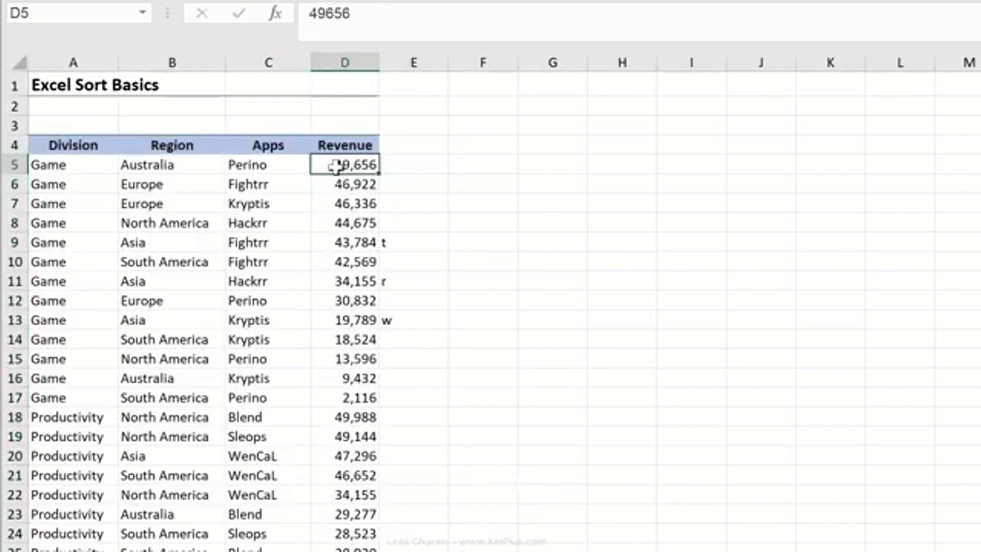
pyautogui.rightClick(335, 164)
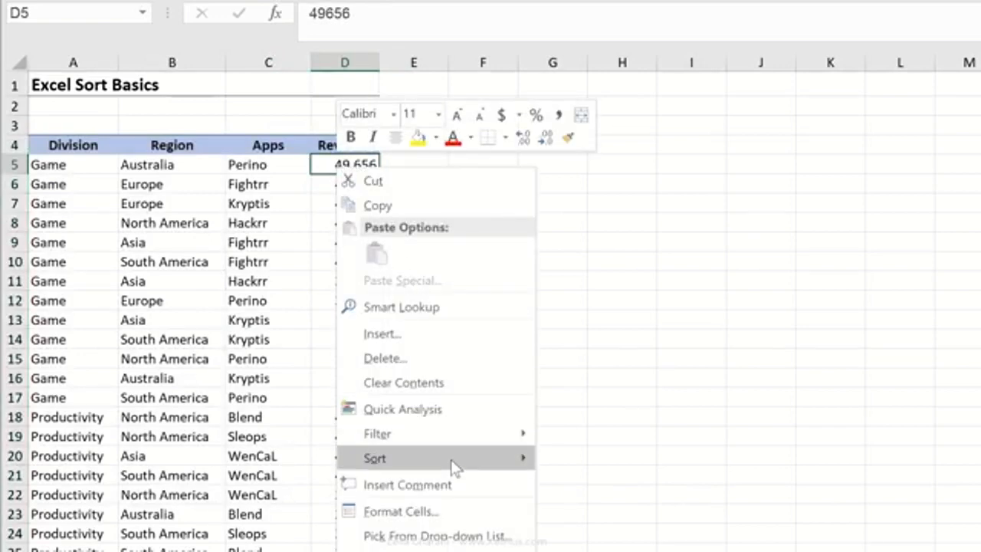
pyautogui.moveTo(454, 464)
pyautogui.click(617, 464)
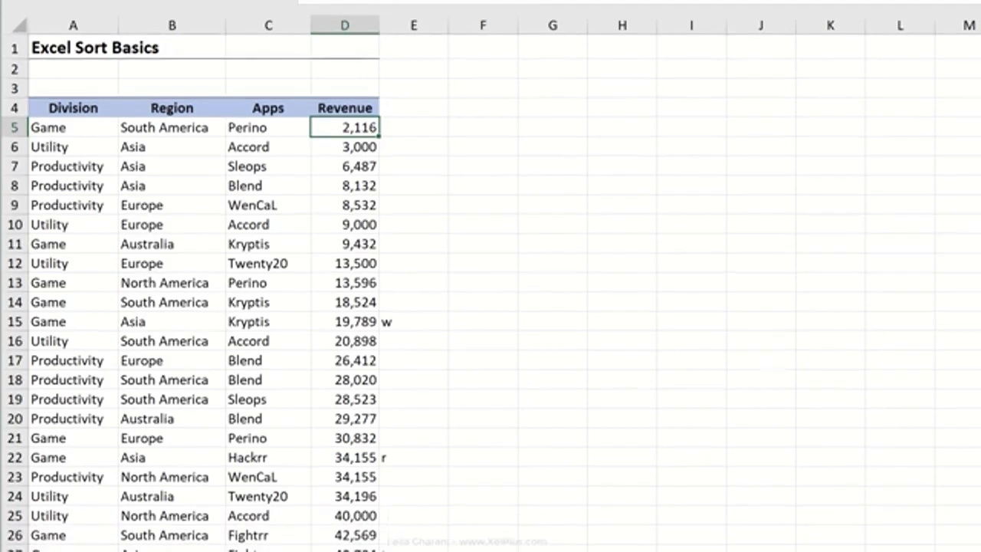
pyautogui.hotkey('ctrl', 'z')
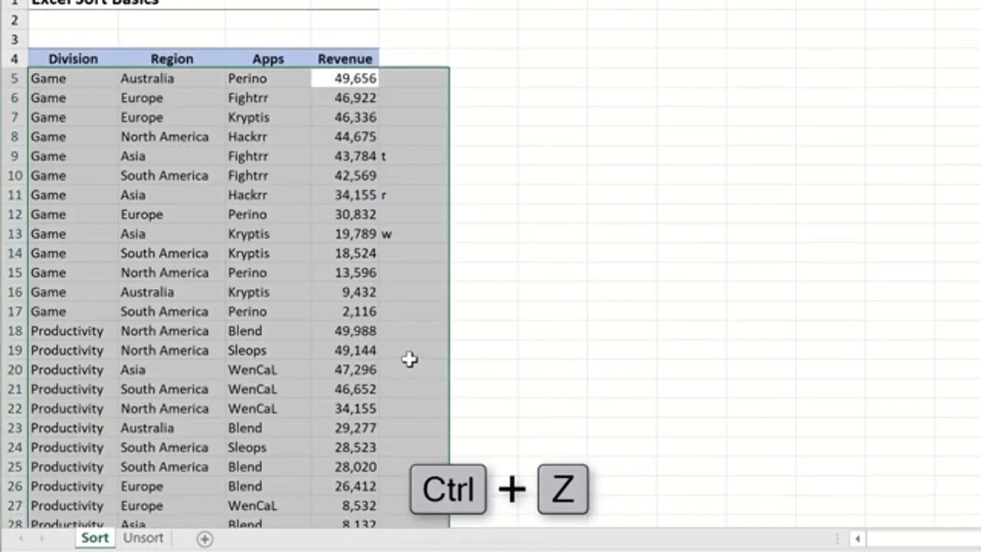
# Select only the range A4:D38, excluding the entries in column E, and open the Custom Sort settings for it.
pyautogui.click(397, 156)
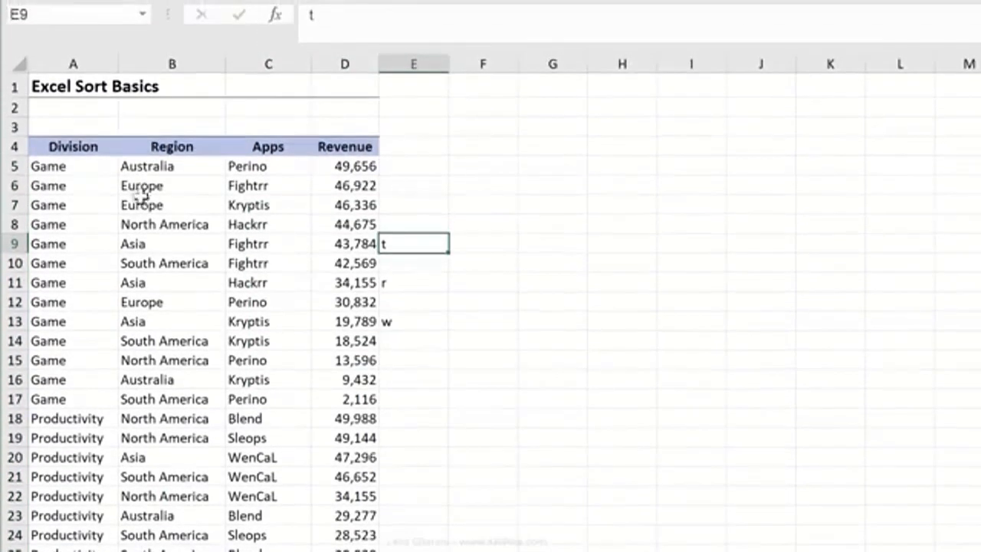
pyautogui.moveTo(105, 123); pyautogui.dragTo(322, 457)
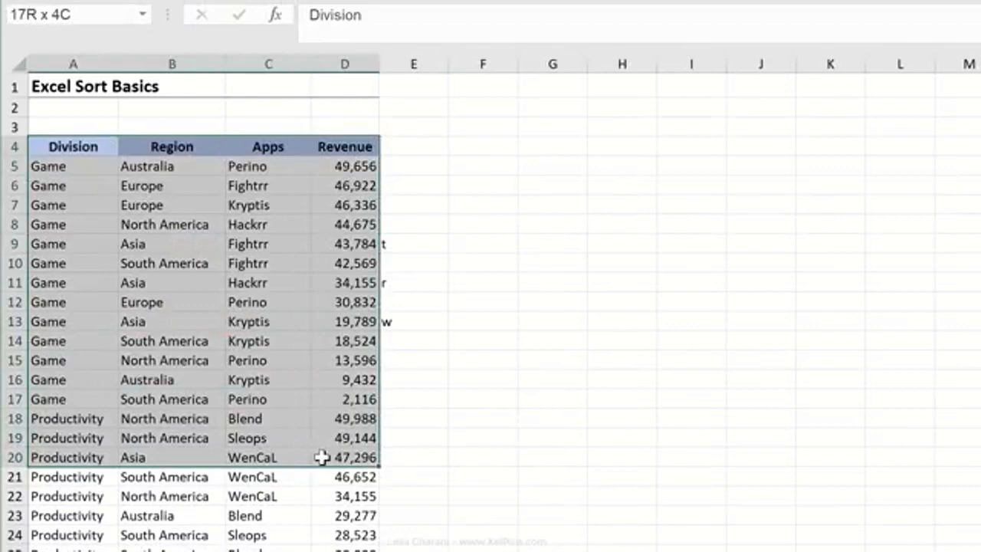
pyautogui.moveTo(322, 458); pyautogui.dragTo(313, 458)
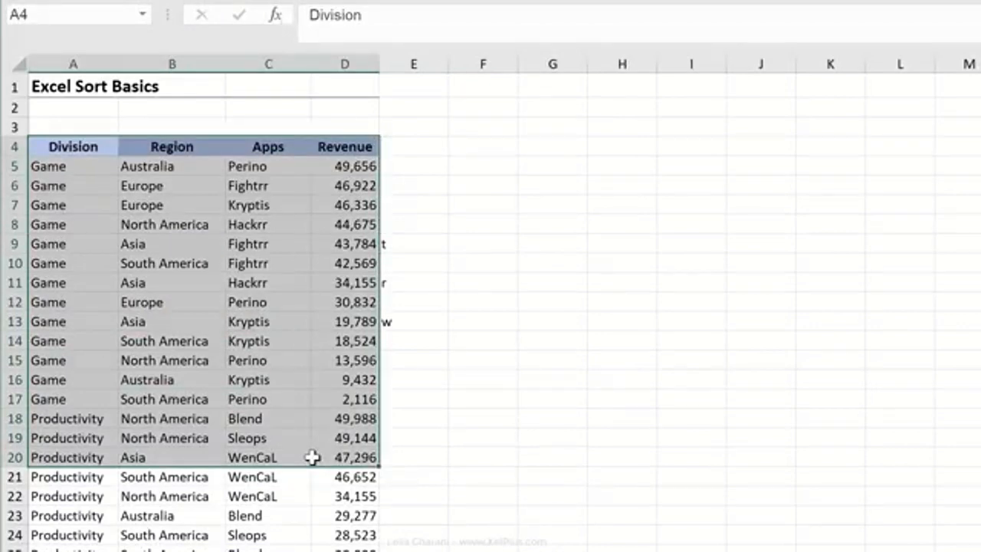
pyautogui.hotkey('ctrl', 'shift', 'Down')
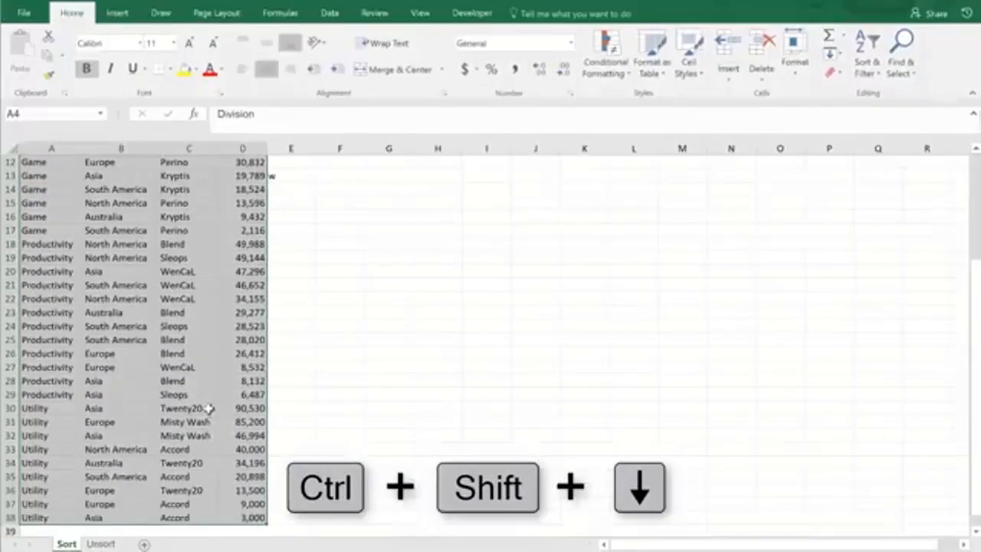
pyautogui.rightClick(184, 329)
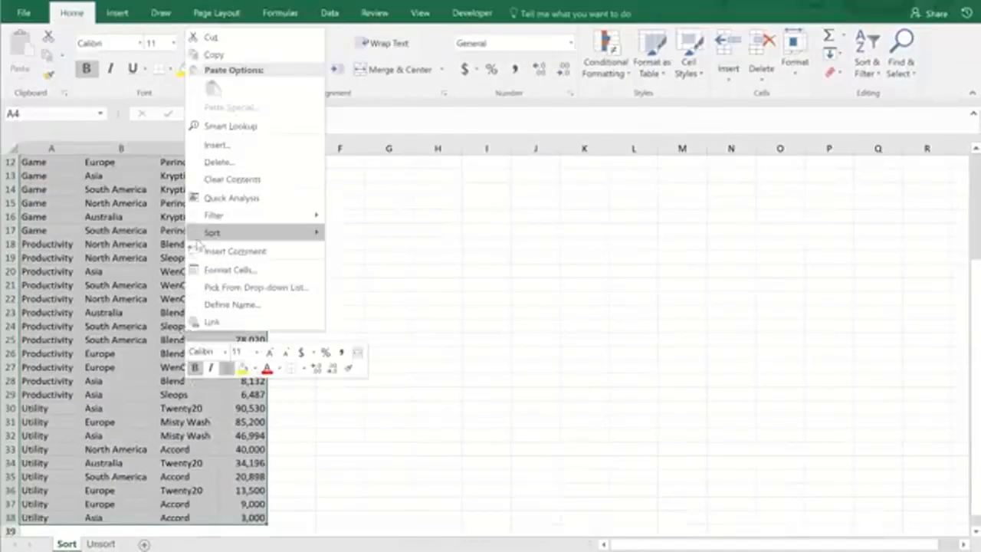
pyautogui.moveTo(198, 234)
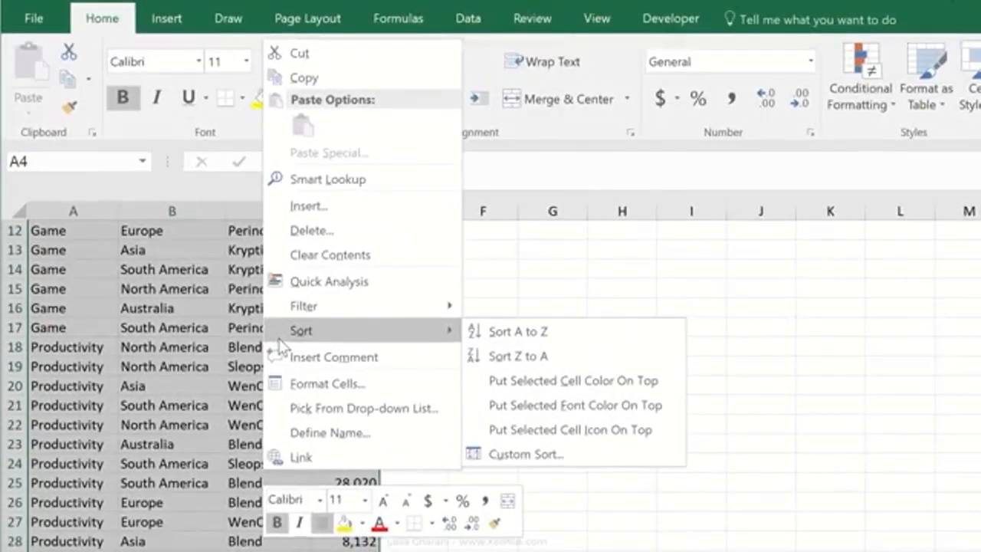
pyautogui.click(105, 25)
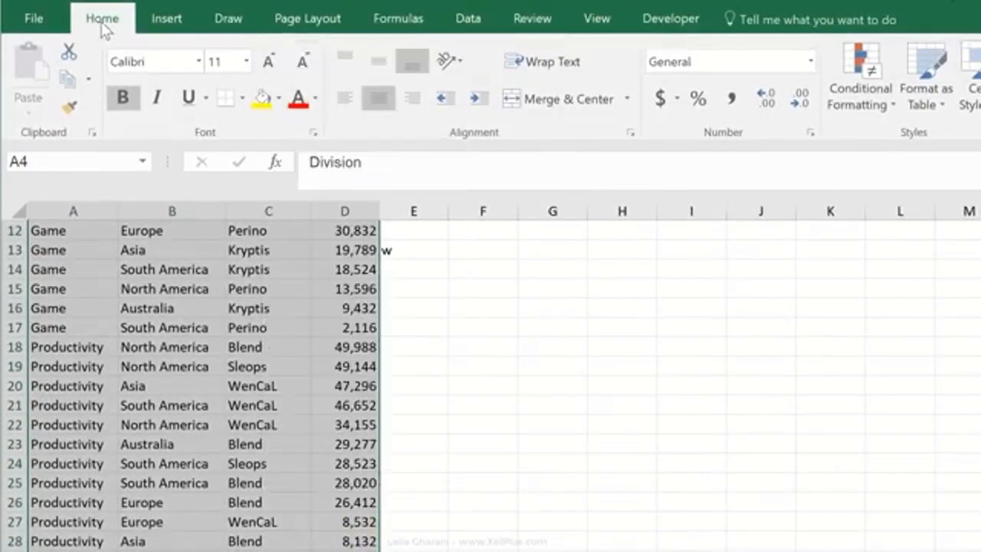
pyautogui.click(801, 104)
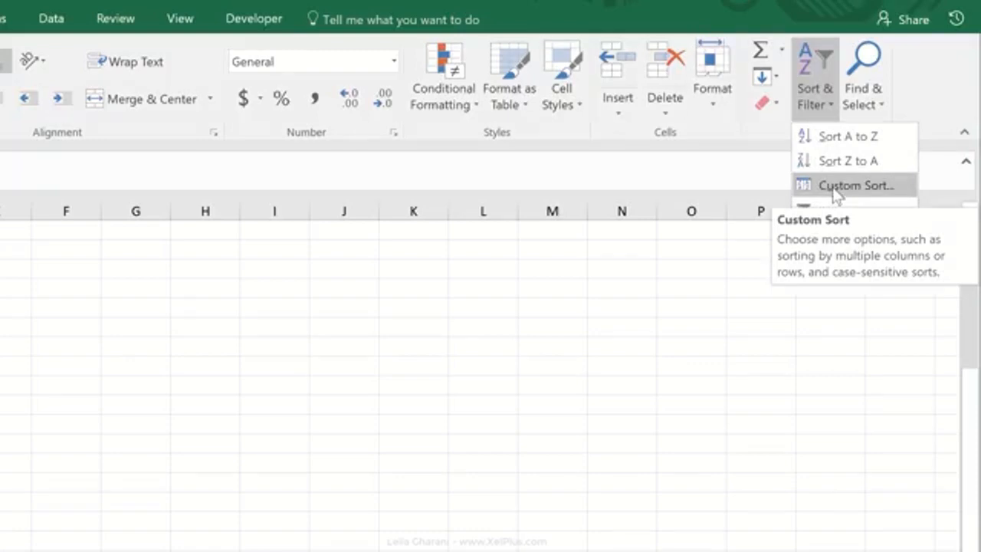
pyautogui.rightClick(51, 212)
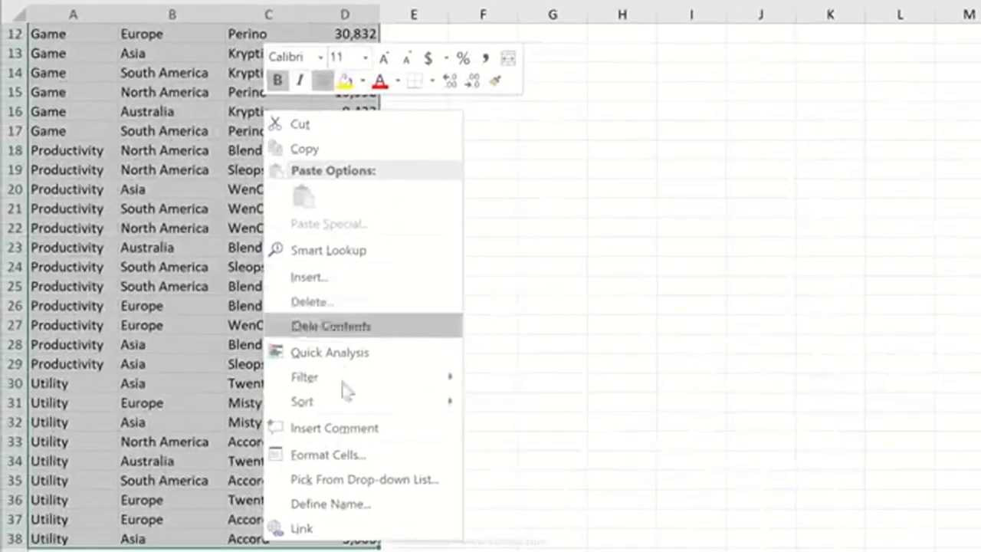
pyautogui.moveTo(399, 406)
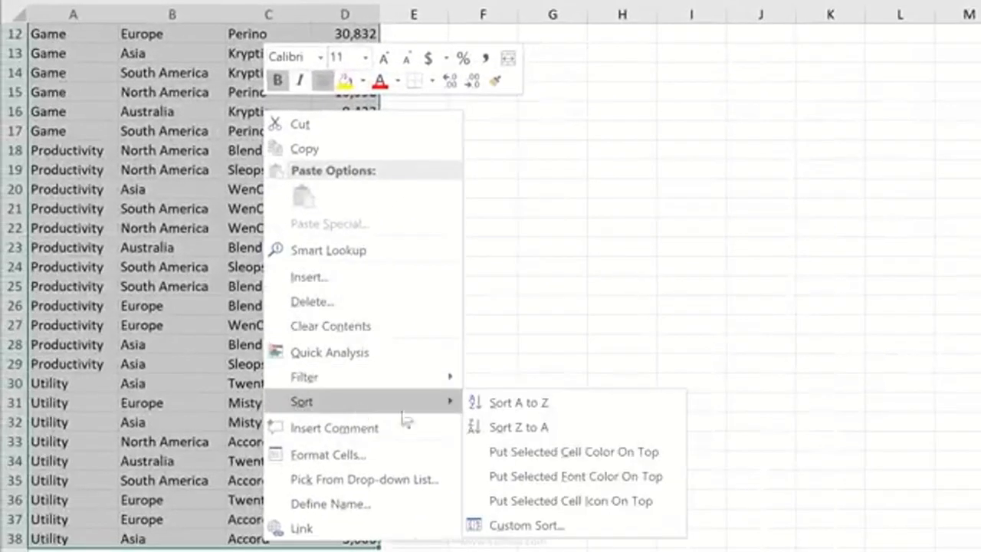
pyautogui.click(529, 526)
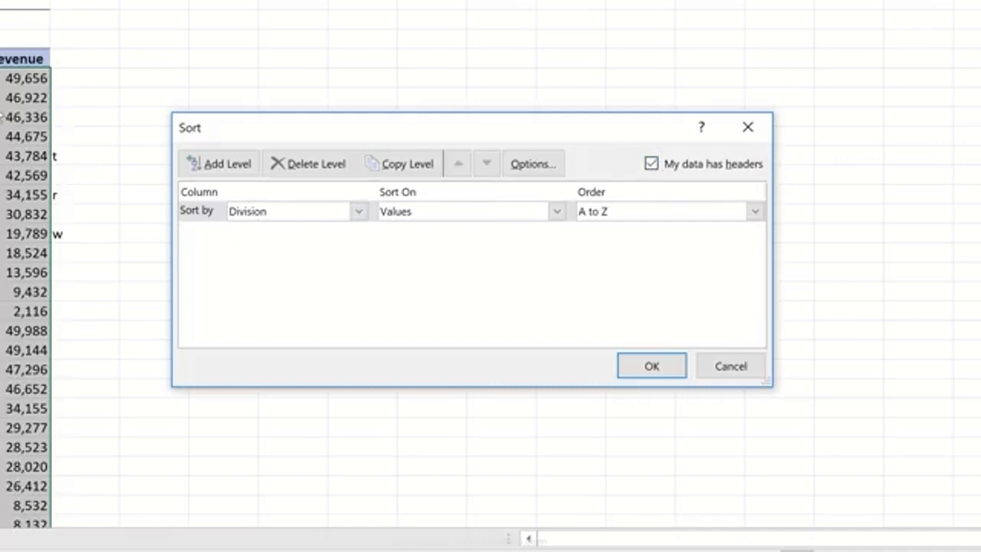
# Sort the selected range by Revenue values from smallest to largest, and clear the stray entries in E9:E13.
pyautogui.click(257, 218)
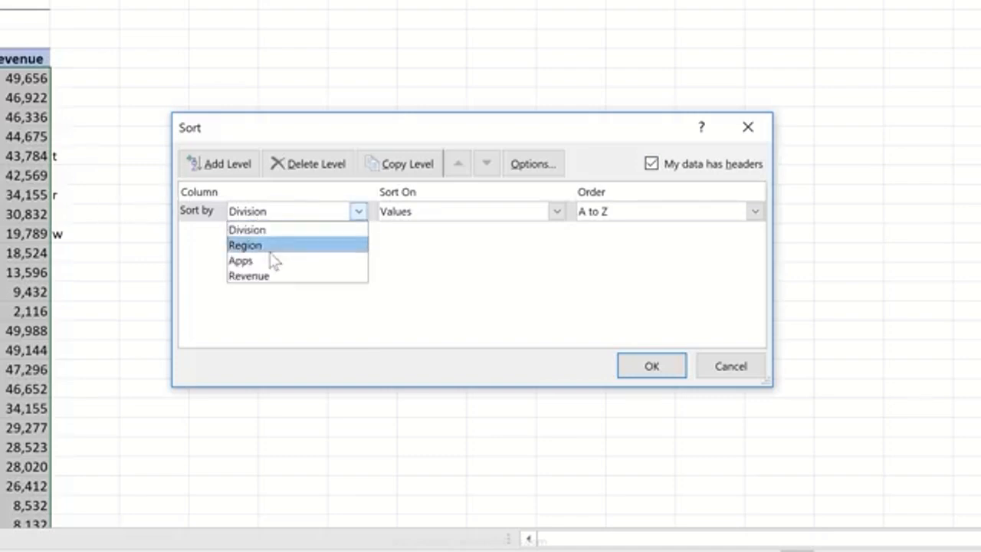
pyautogui.click(276, 278)
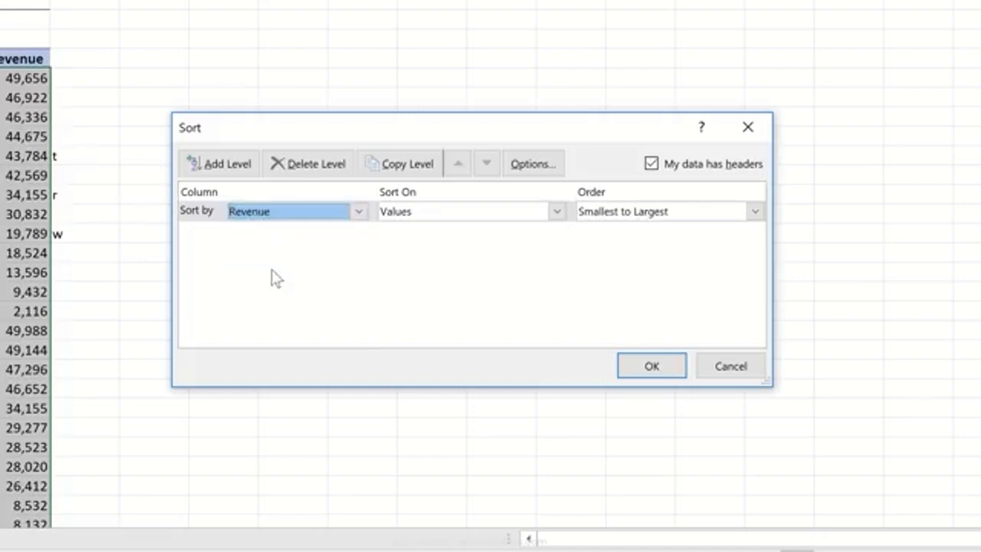
pyautogui.click(594, 216)
pyautogui.click(602, 230)
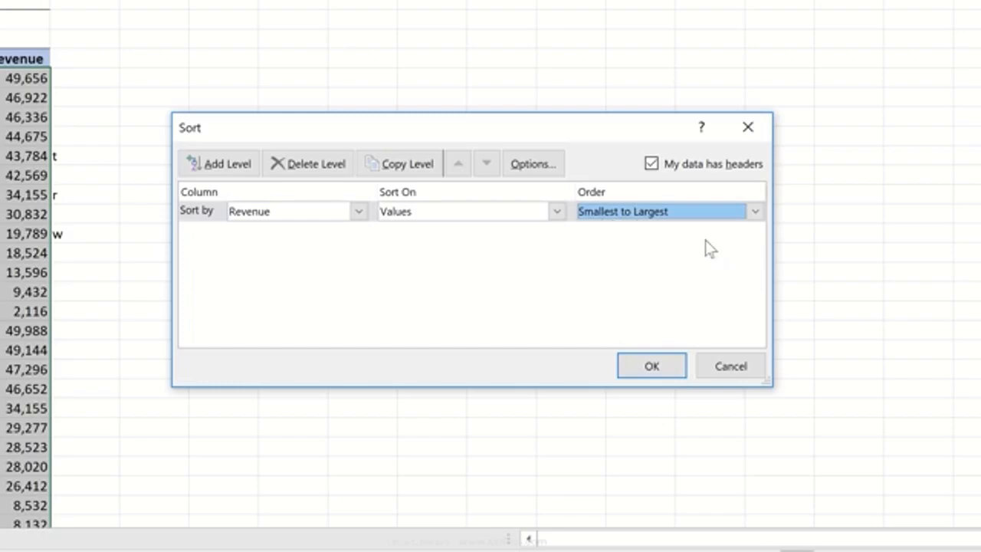
pyautogui.click(656, 366)
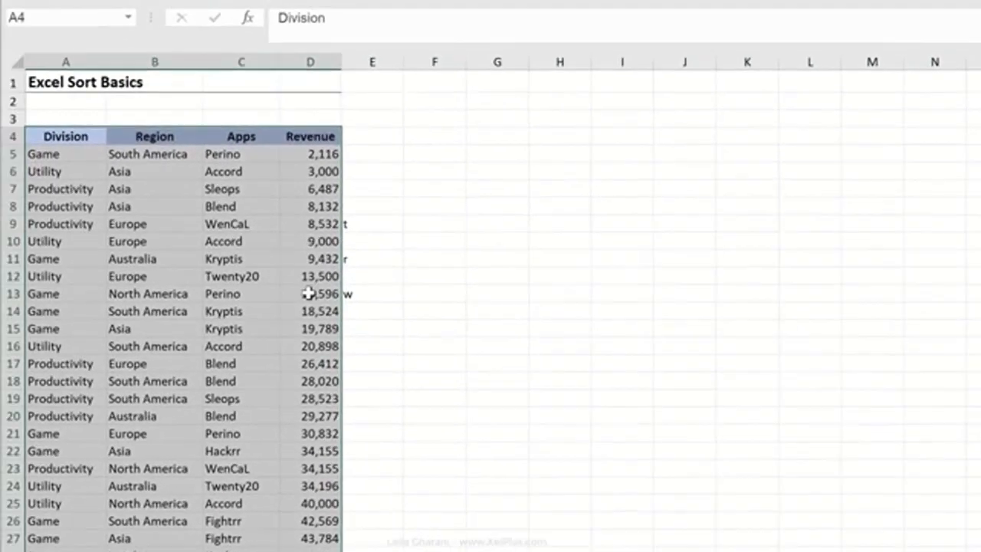
pyautogui.moveTo(373, 221); pyautogui.dragTo(381, 291)
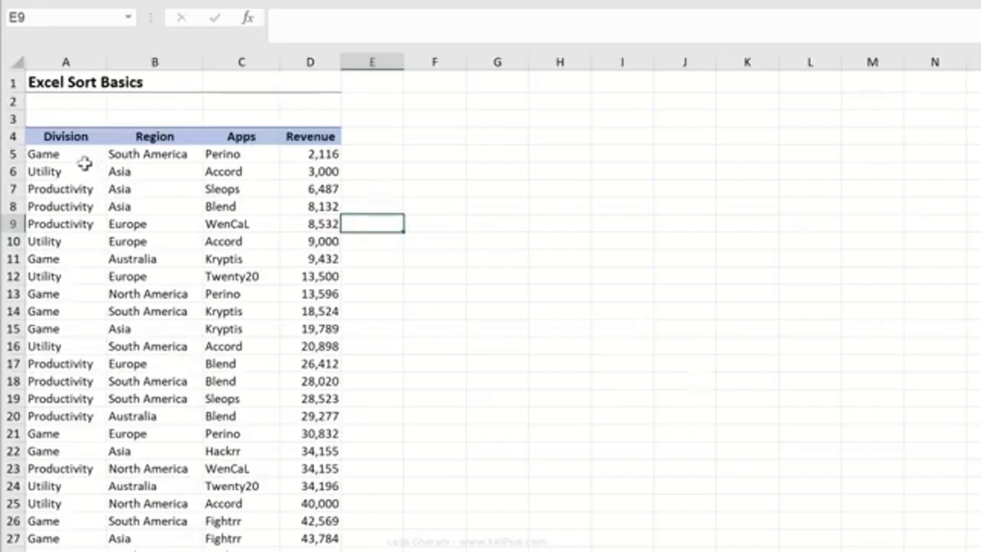
# Sort the table by Division from Z to A and review the Utility, Productivity and Game groups.
pyautogui.click(77, 171)
pyautogui.rightClick(77, 171)
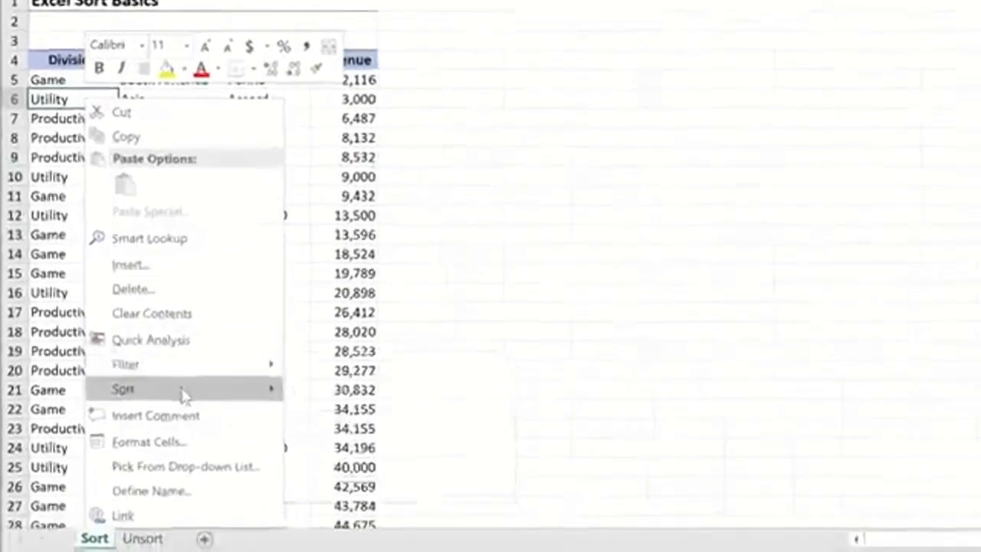
pyautogui.moveTo(184, 394)
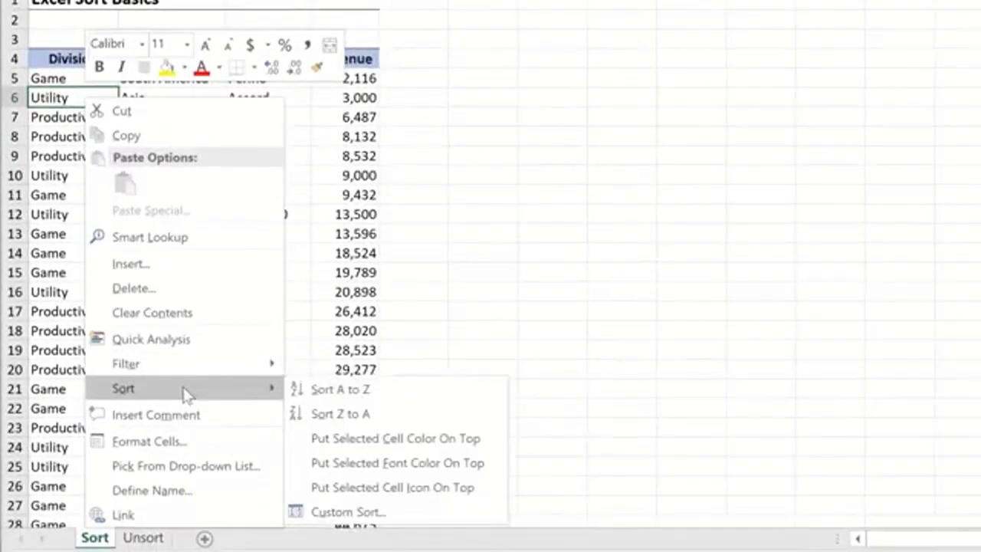
pyautogui.click(382, 416)
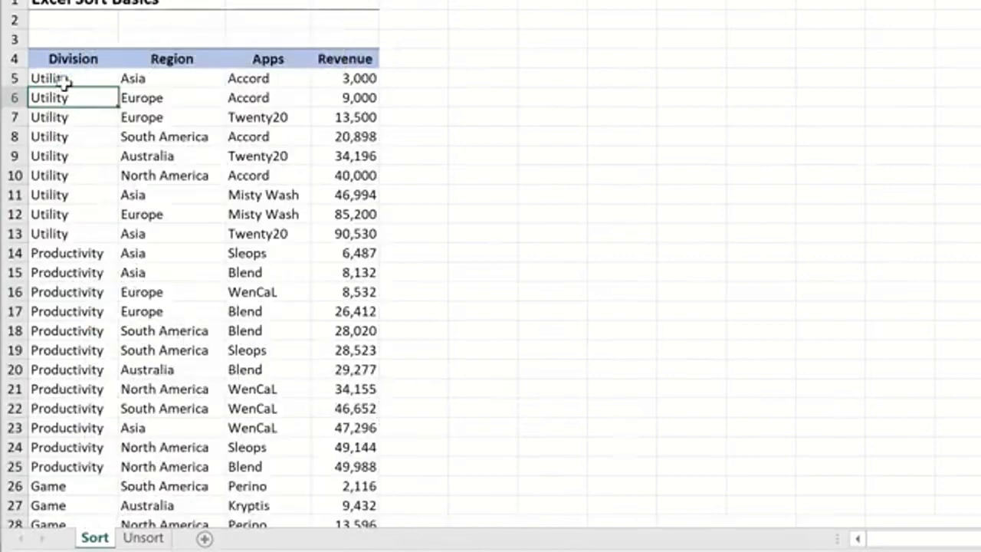
pyautogui.click(83, 331)
pyautogui.click(63, 503)
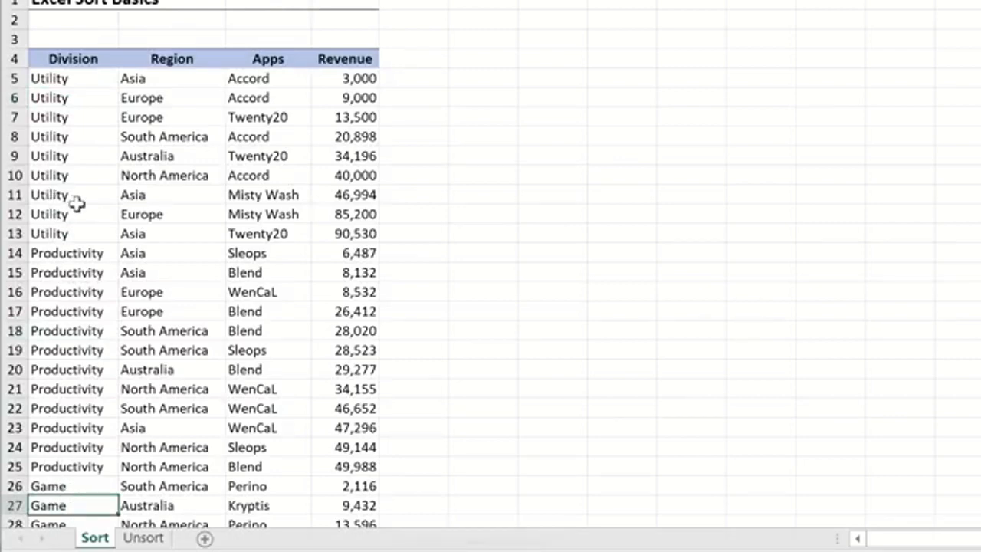
pyautogui.moveTo(83, 257); pyautogui.dragTo(77, 450)
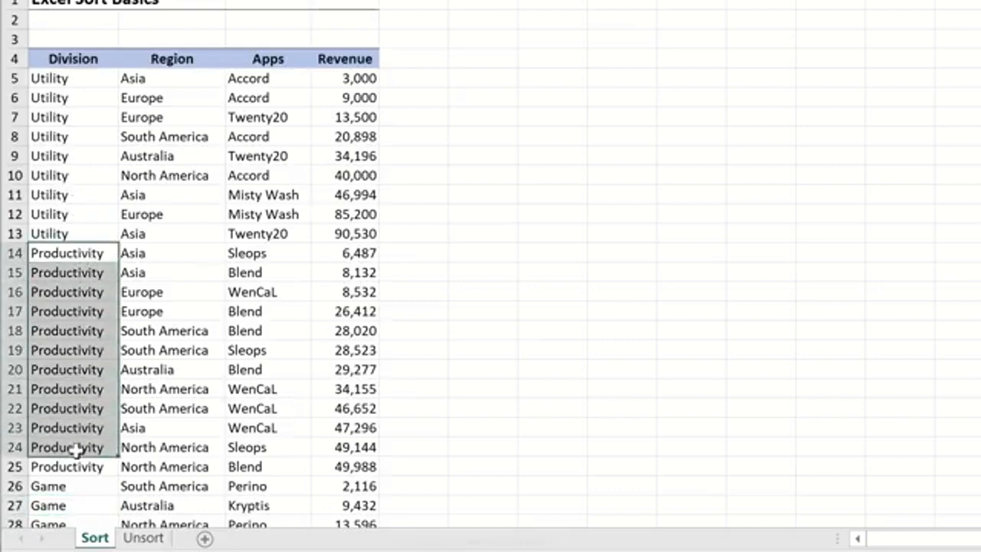
# Open the Custom Sort settings for the table and choose a custom list as the order for Division.
pyautogui.click(89, 119)
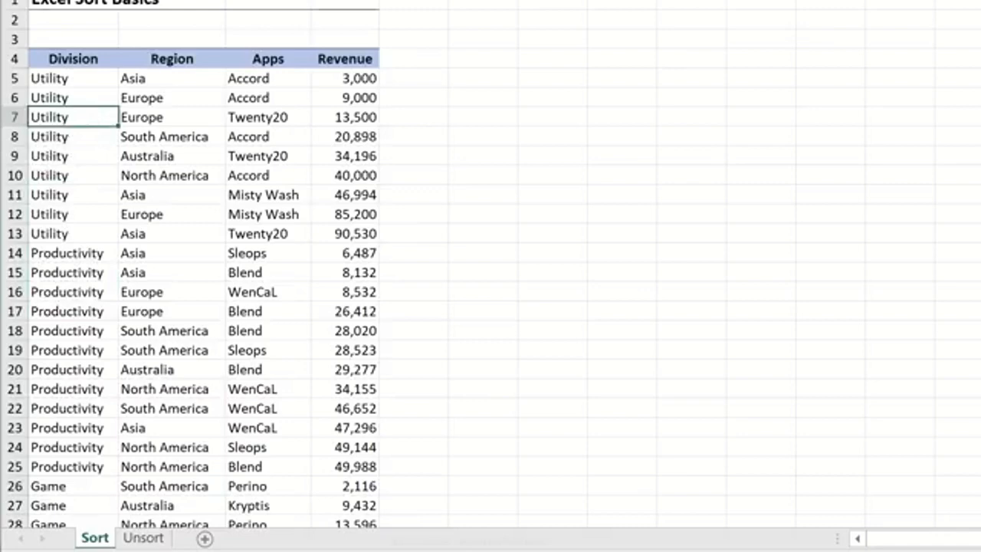
pyautogui.rightClick(72, 118)
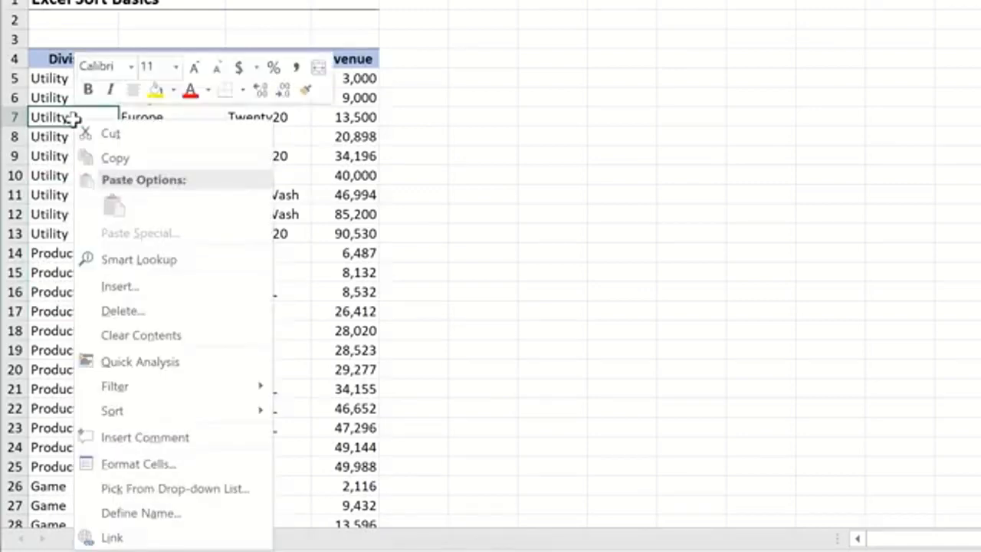
pyautogui.moveTo(155, 410)
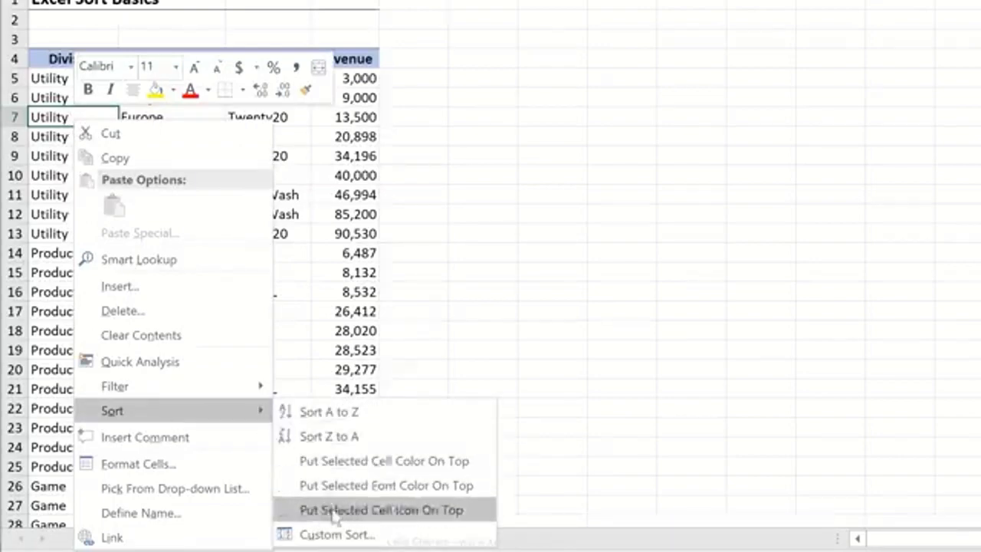
pyautogui.click(341, 533)
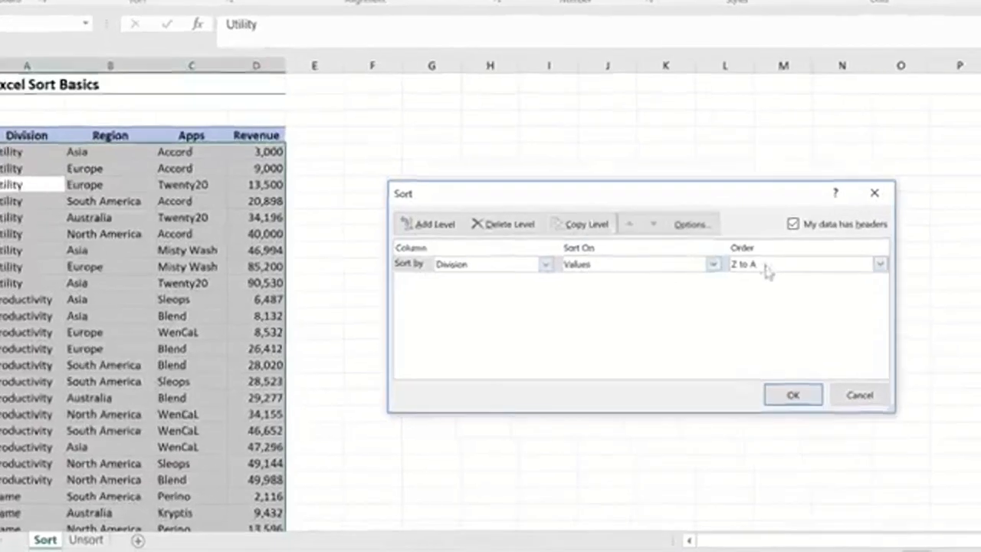
pyautogui.click(745, 280)
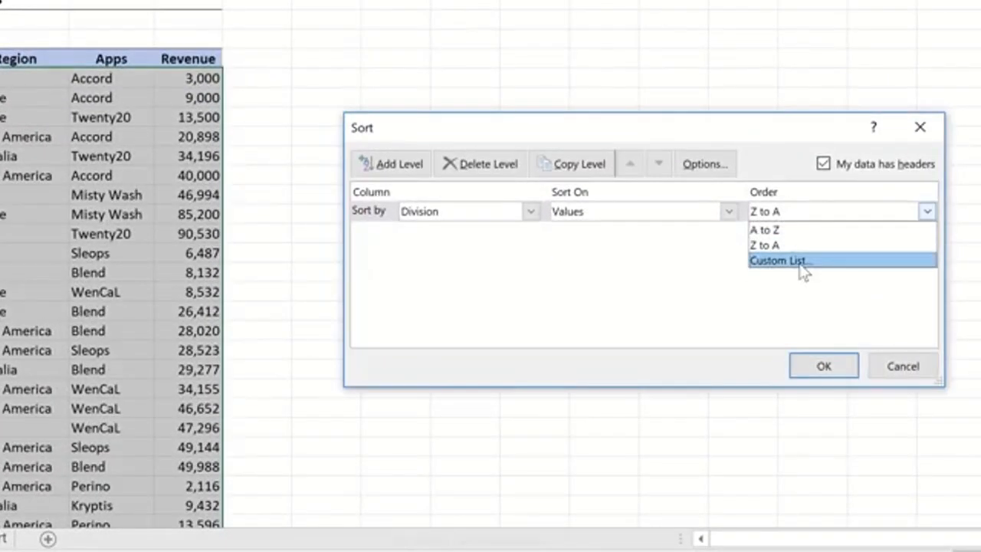
pyautogui.click(798, 261)
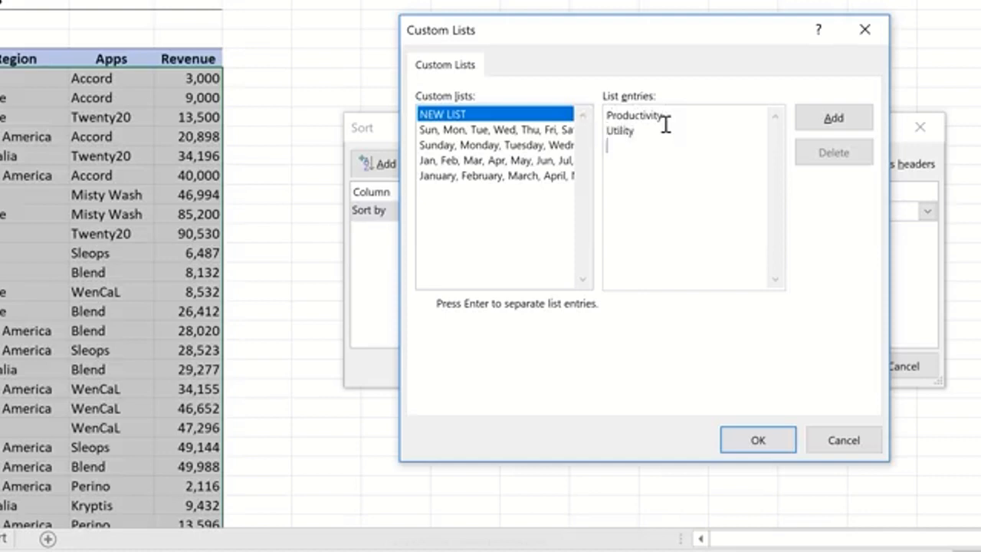
# Add a custom list with the entries Productivity, Utility, Game and sort the table's Division column by it.
pyautogui.write('ame')
pyautogui.click(824, 121)
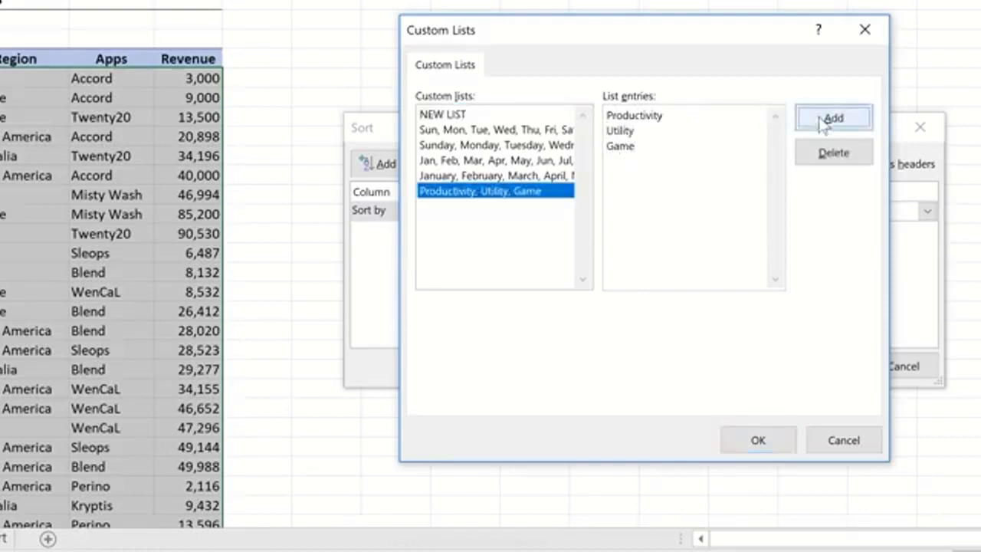
pyautogui.click(734, 442)
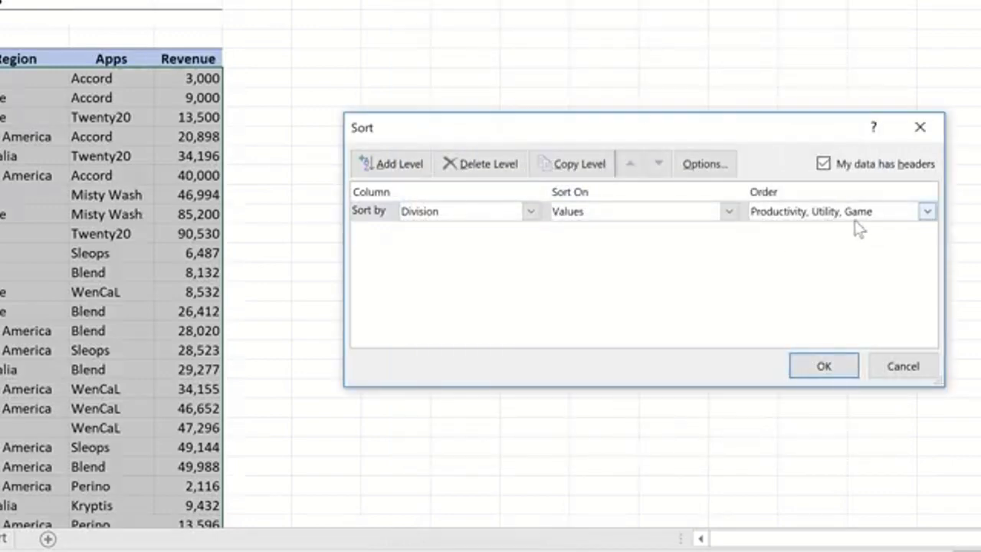
pyautogui.click(823, 366)
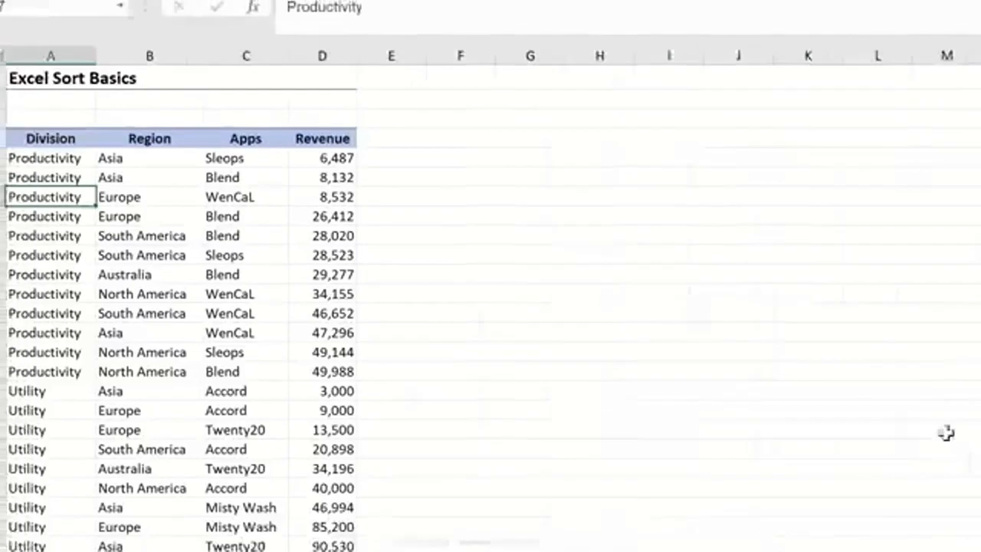
# Examine the order of the regions and apps within the Productivity rows of the sorted table.
pyautogui.scroll(-5, 59, 289)
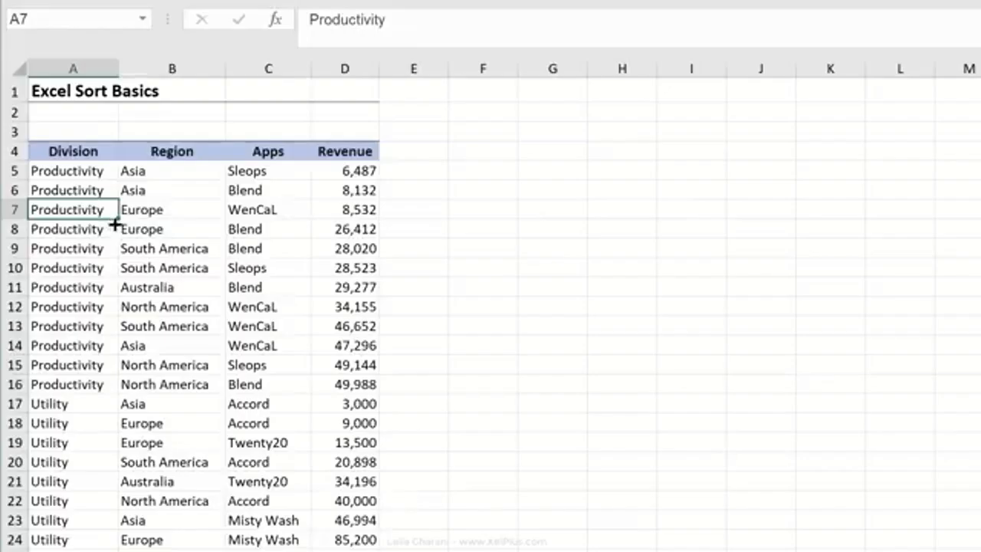
pyautogui.moveTo(103, 171); pyautogui.dragTo(100, 385)
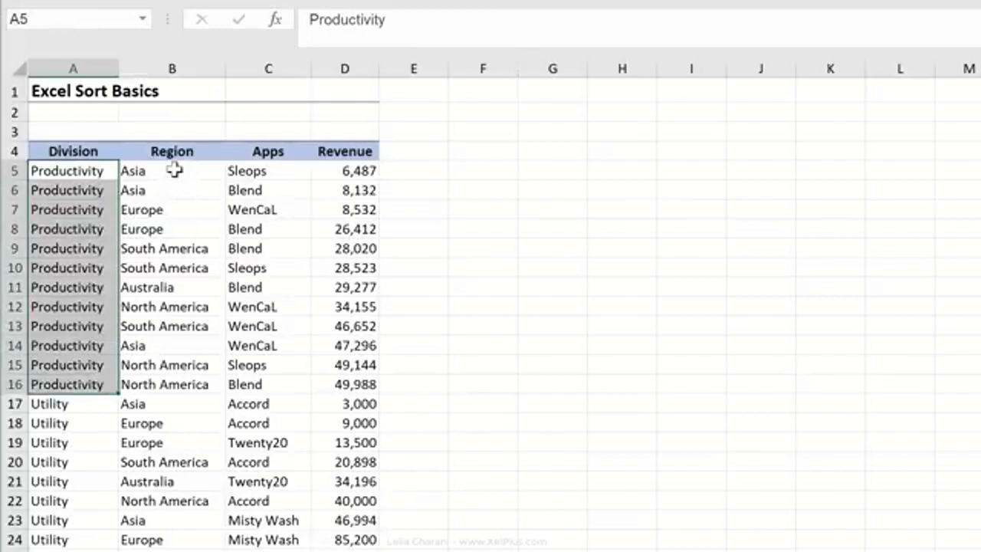
pyautogui.moveTo(175, 170); pyautogui.dragTo(165, 197)
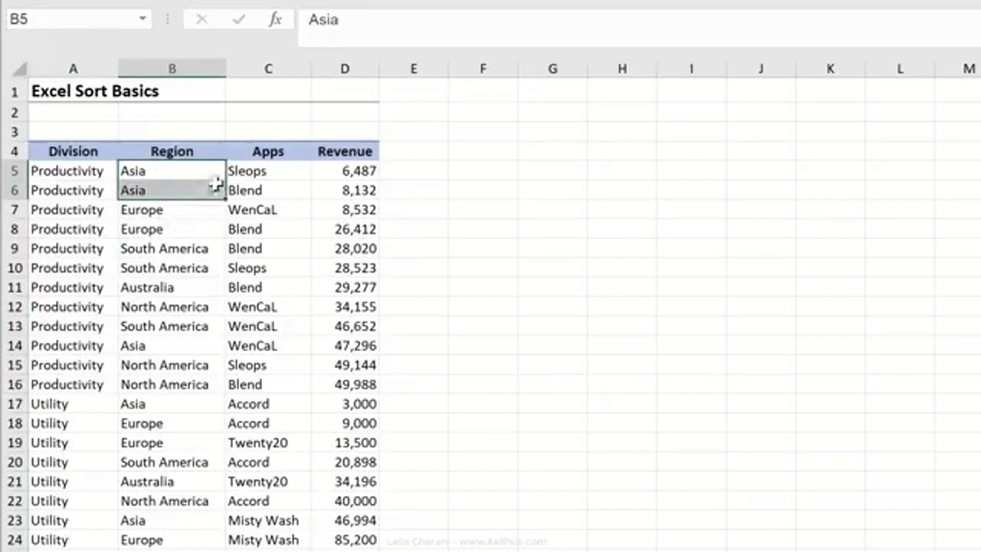
pyautogui.moveTo(249, 169); pyautogui.dragTo(231, 192)
pyautogui.moveTo(176, 170); pyautogui.dragTo(171, 189)
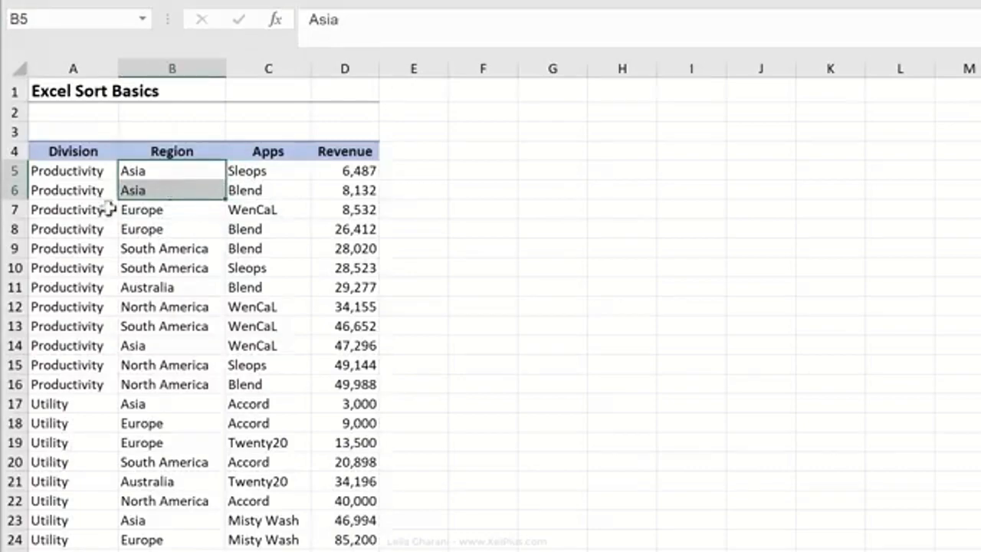
# Reopen the Custom Sort settings and add a second sort level on Region values from A to Z.
pyautogui.click(150, 222)
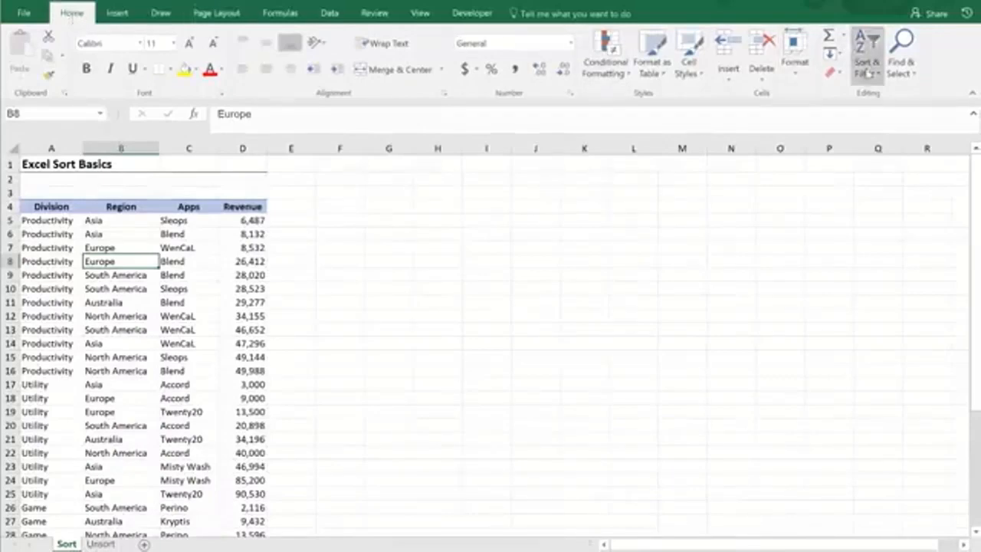
pyautogui.click(867, 57)
pyautogui.click(893, 131)
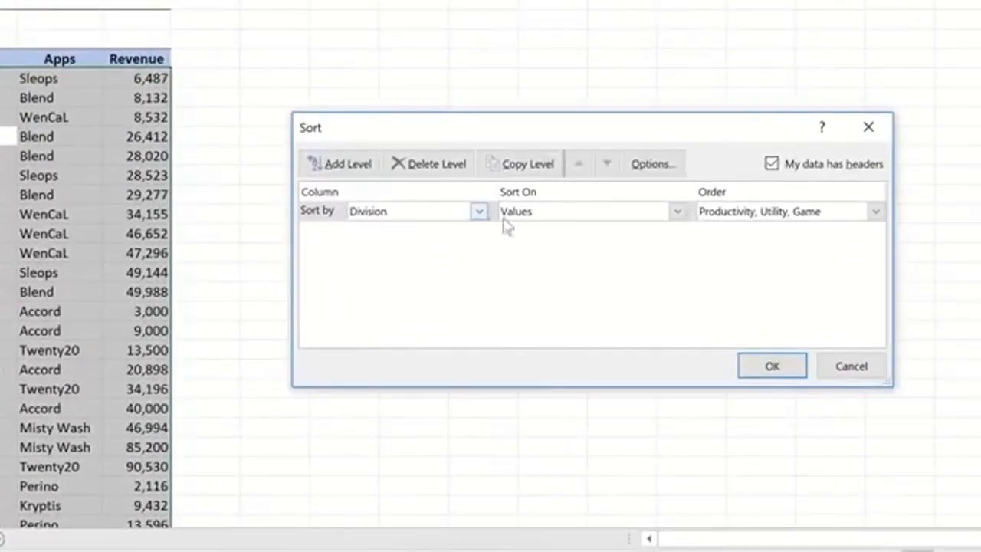
pyautogui.click(339, 170)
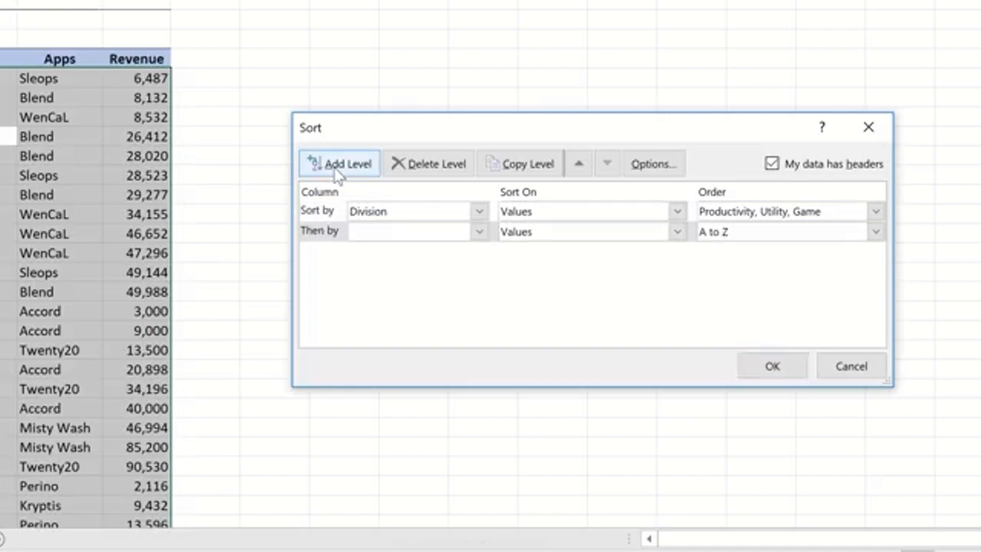
pyautogui.click(367, 233)
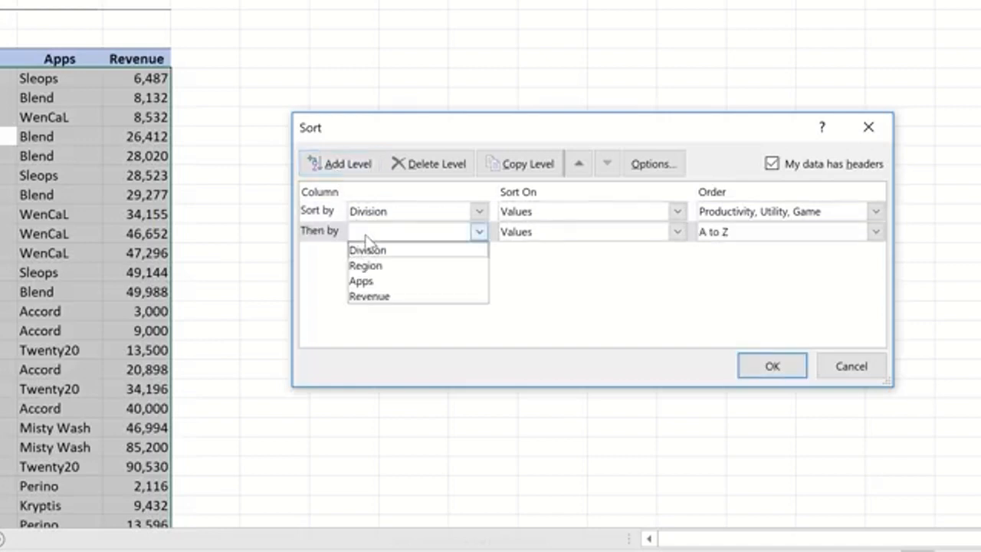
pyautogui.click(387, 274)
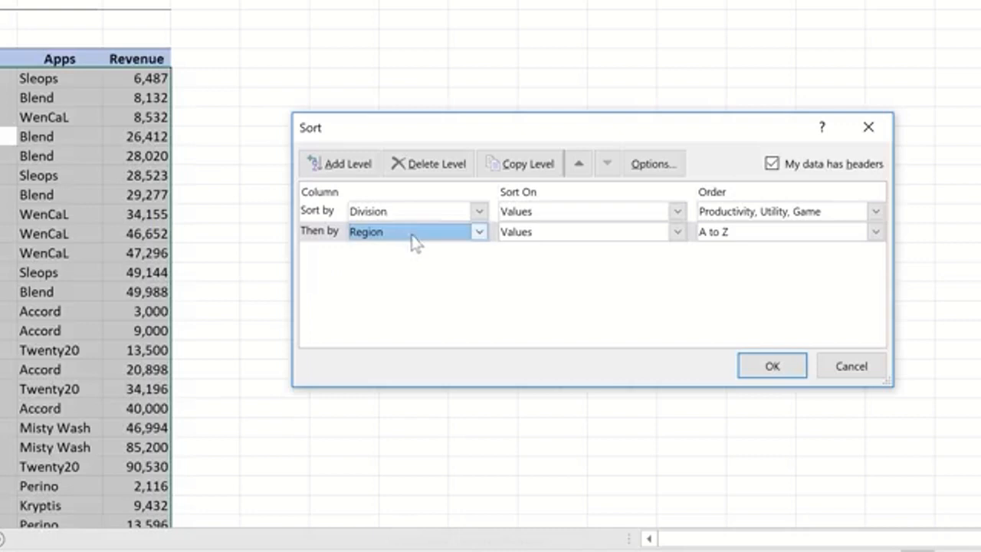
pyautogui.press('Tab')
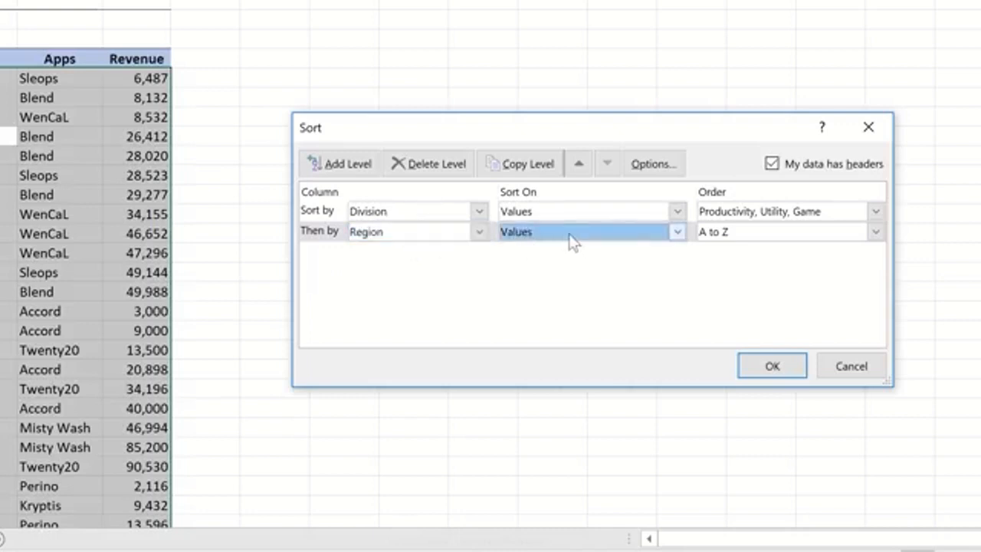
pyautogui.click(750, 233)
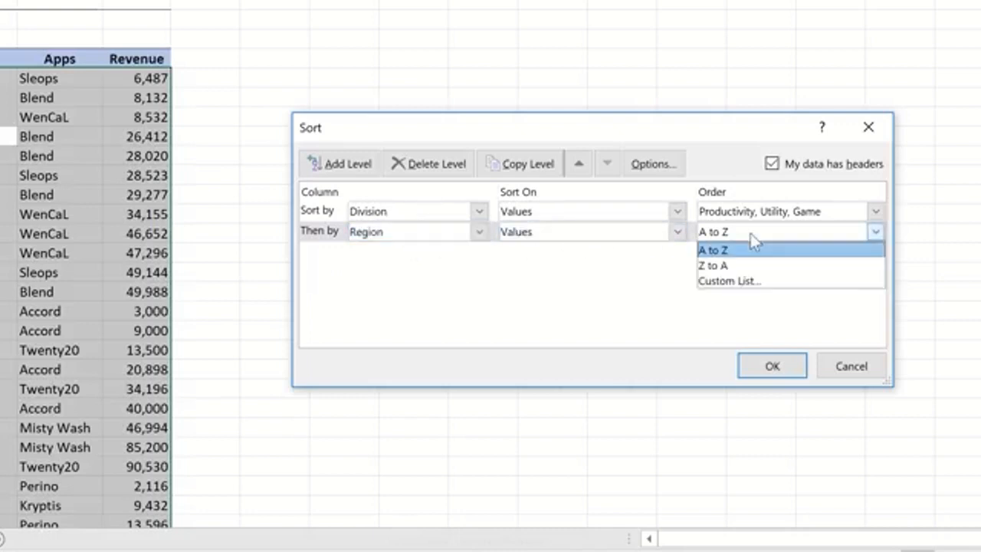
pyautogui.click(731, 254)
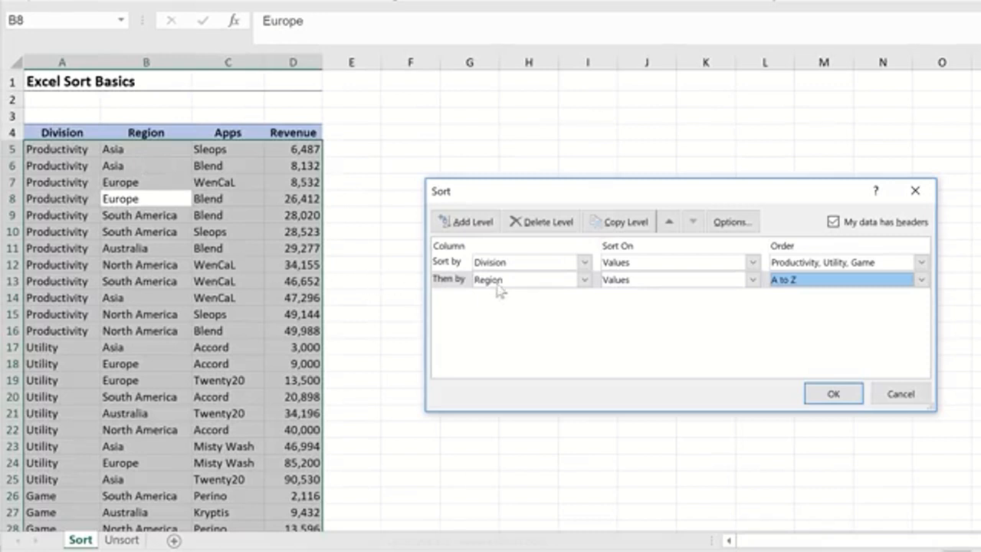
# Add a third sort level on Apps values from A to Z, apply the sort and check the Asia rows.
pyautogui.click(464, 222)
pyautogui.click(502, 299)
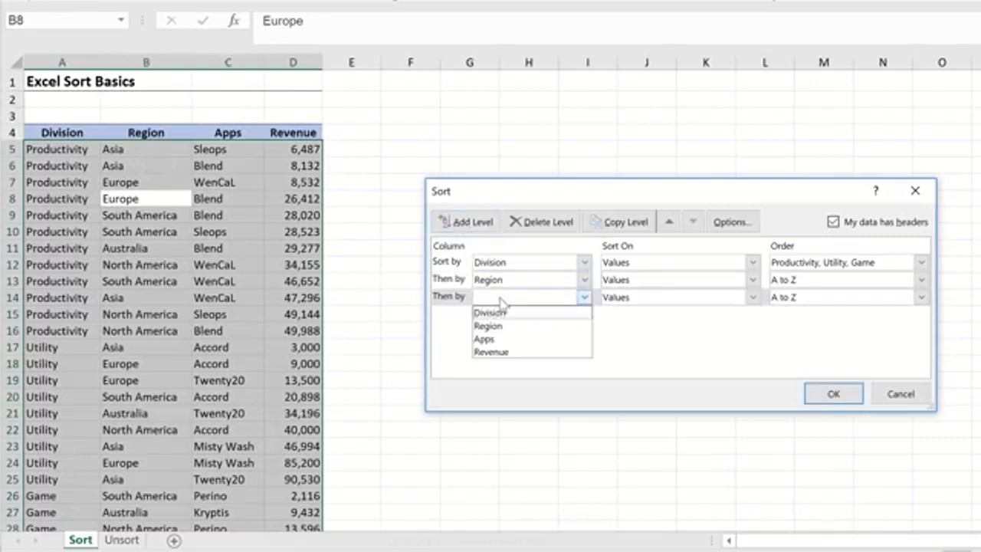
pyautogui.click(514, 339)
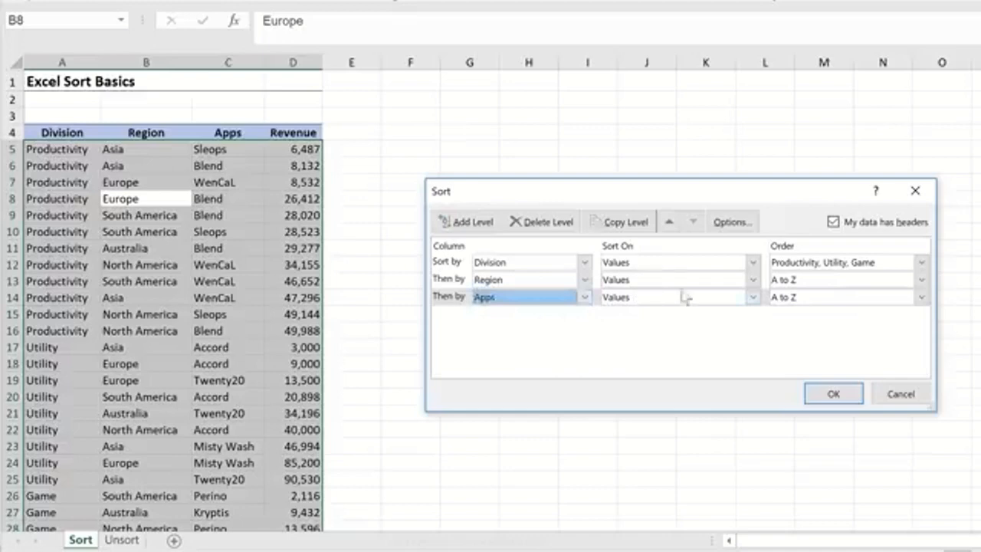
pyautogui.click(822, 394)
pyautogui.click(123, 149)
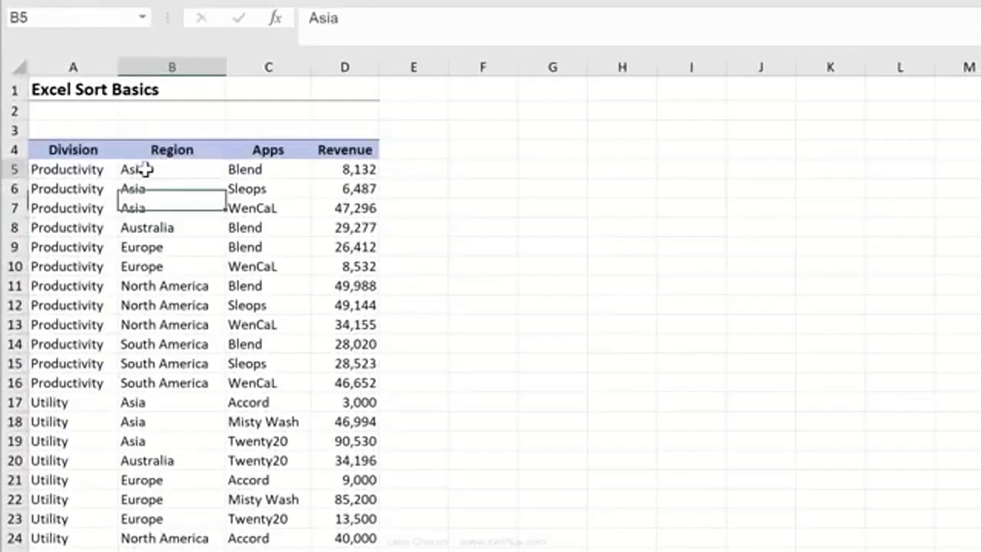
pyautogui.moveTo(146, 170); pyautogui.dragTo(154, 208)
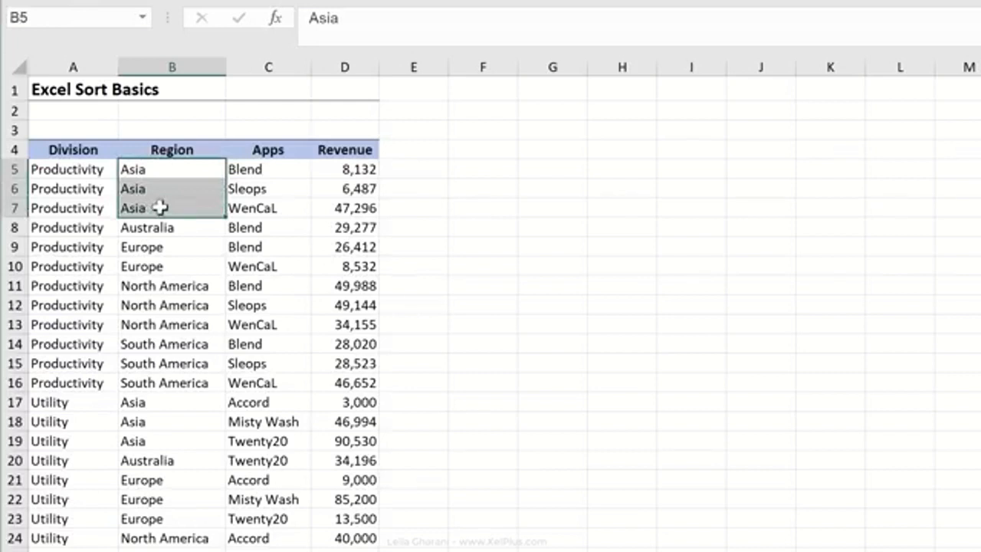
# Check the order of the apps in the Asia rows of the Productivity division.
pyautogui.moveTo(274, 165); pyautogui.dragTo(275, 205)
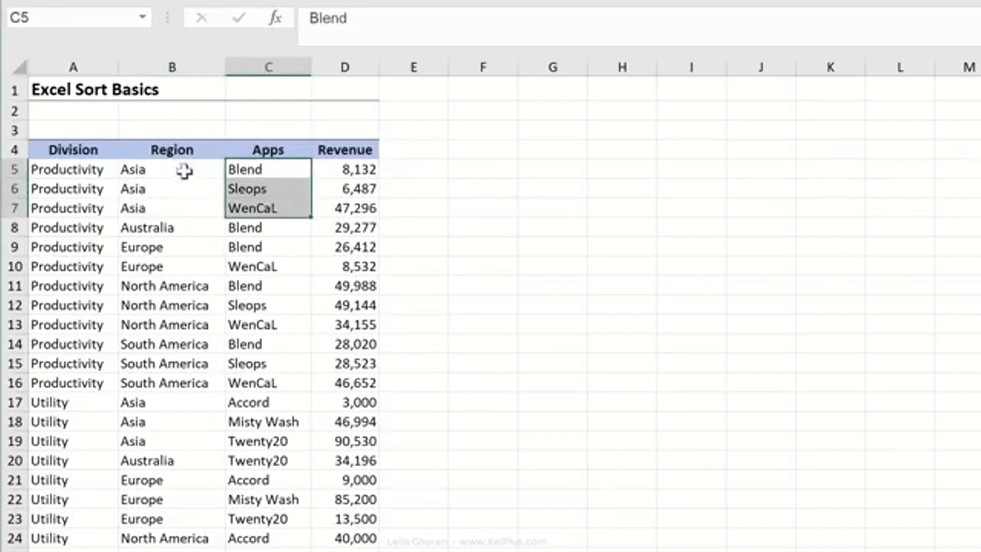
pyautogui.click(181, 181)
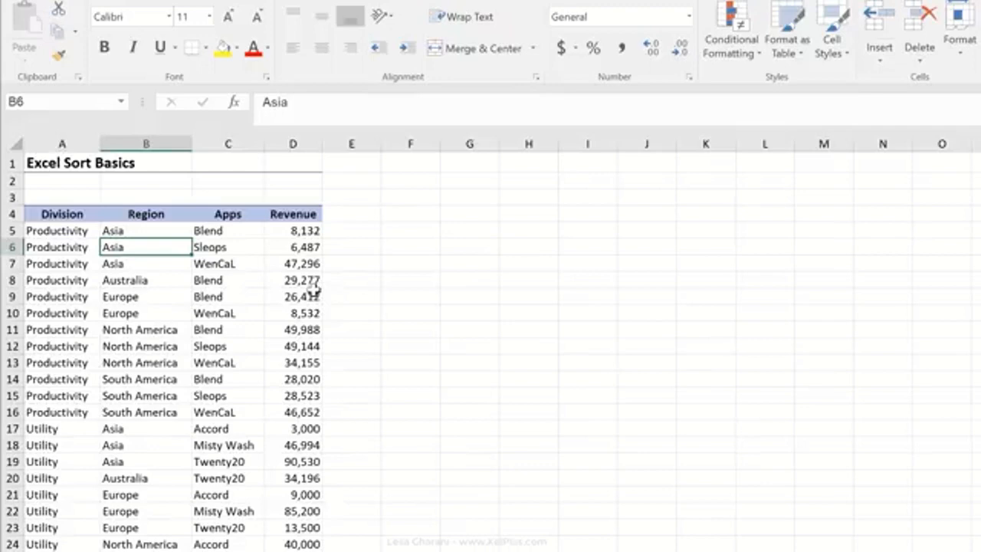
# Fill the Revenue cells D12 and D21 with yellow.
pyautogui.scroll(-1, 313, 289)
pyautogui.click(311, 291)
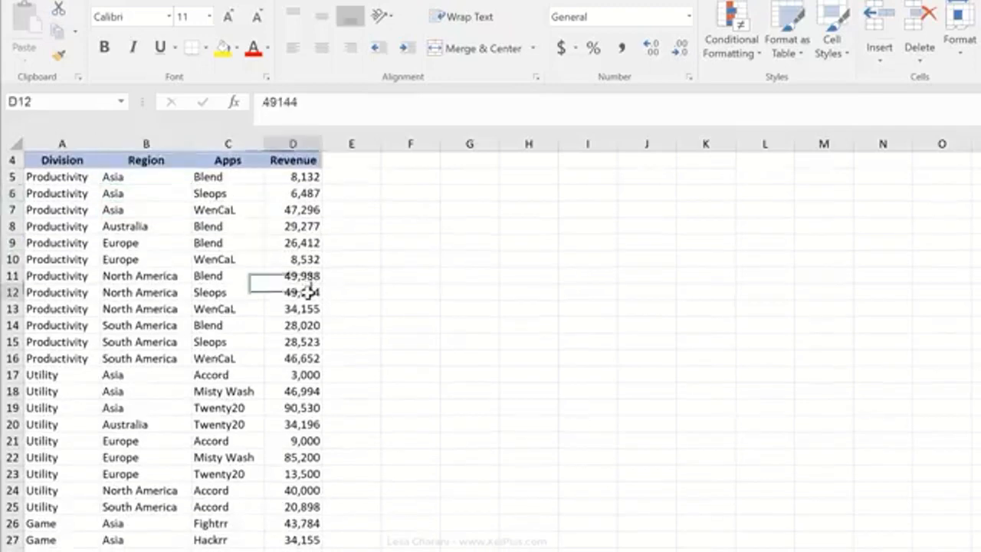
pyautogui.click(223, 49)
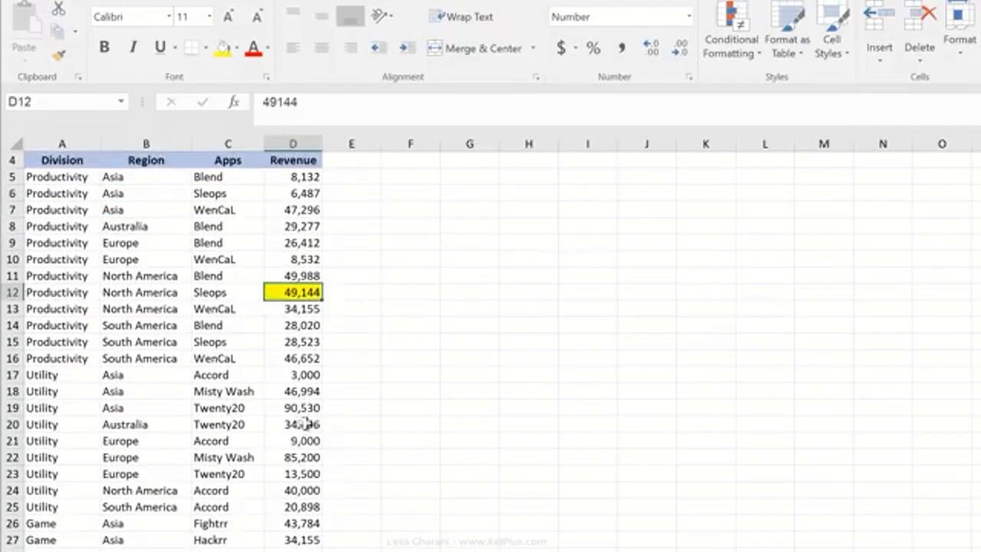
pyautogui.click(304, 442)
pyautogui.click(224, 48)
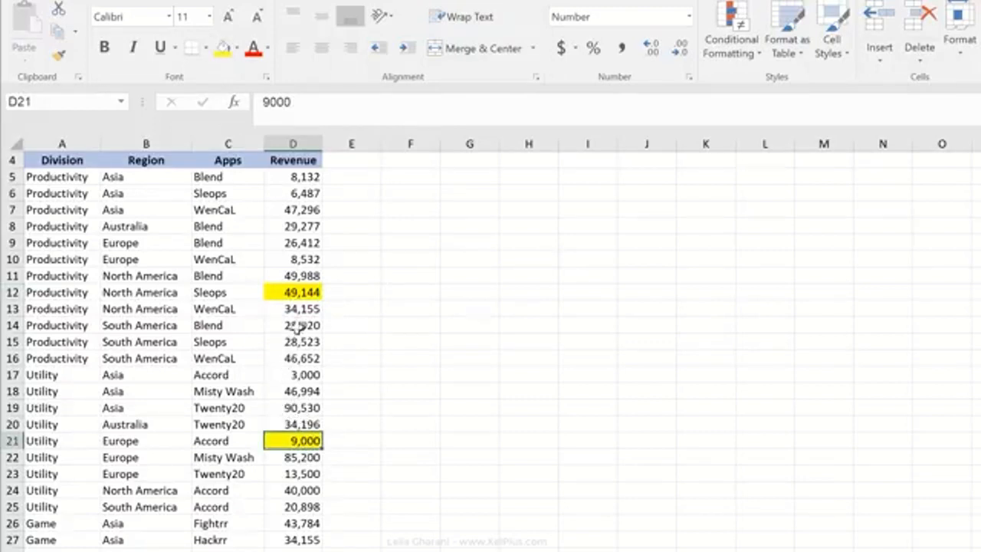
# Fill the Revenue cells D17 and D27 with green.
pyautogui.press('Up')
pyautogui.press('Up')
pyautogui.press('Up')
pyautogui.press('Up')
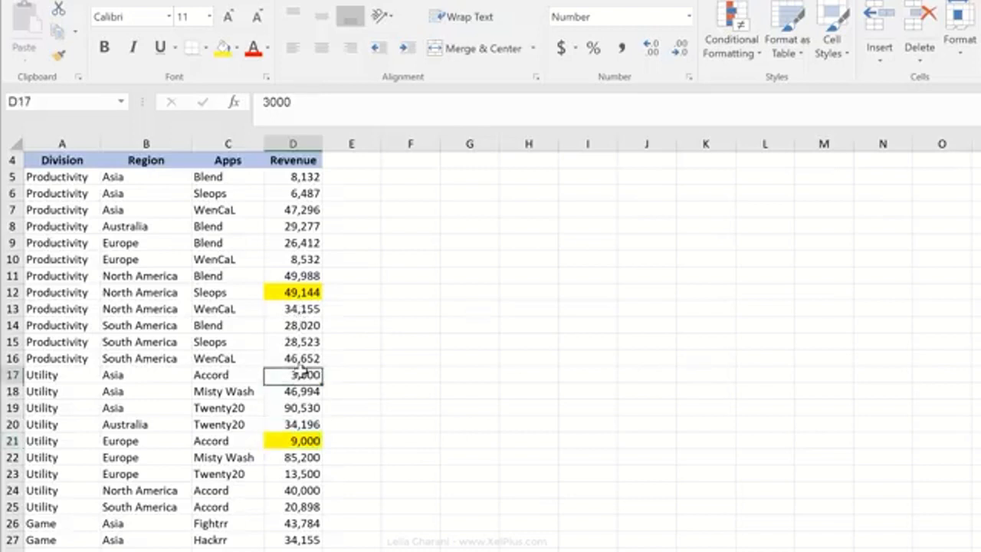
pyautogui.click(237, 48)
pyautogui.click(335, 112)
pyautogui.click(293, 540)
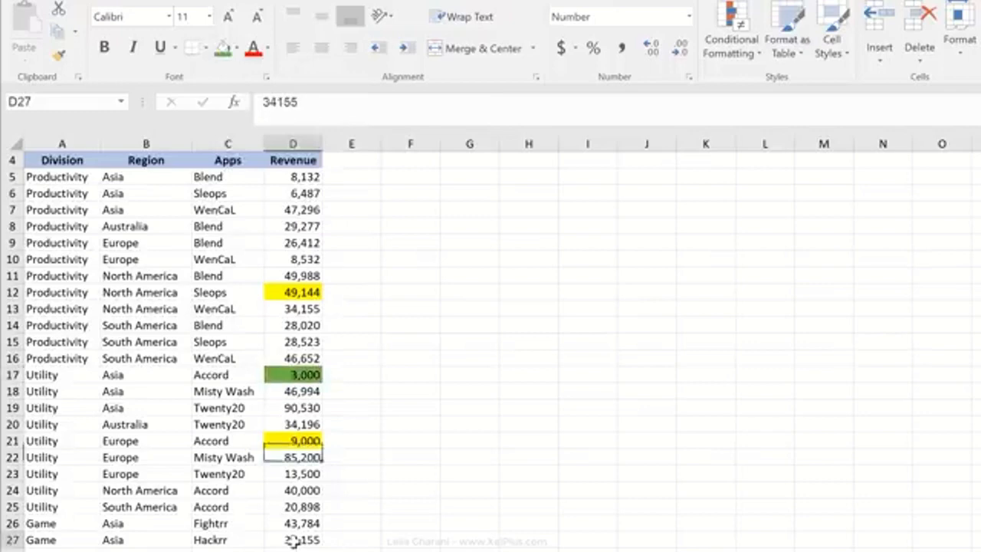
pyautogui.click(224, 47)
pyautogui.click(301, 278)
pyautogui.scroll(1, 287, 286)
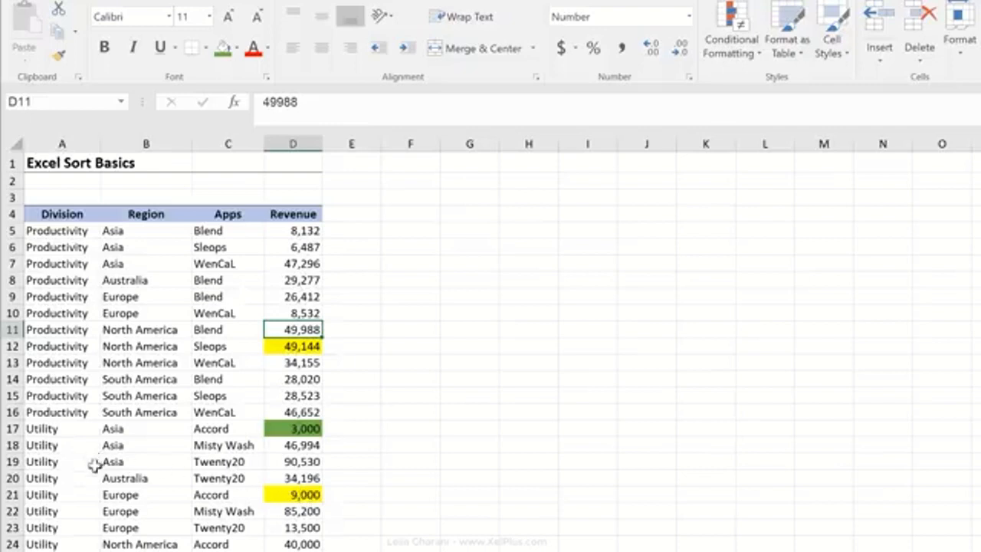
# Open the table's Custom Sort settings and add a Revenue sort level directly below Division.
pyautogui.moveTo(79, 236); pyautogui.dragTo(238, 408)
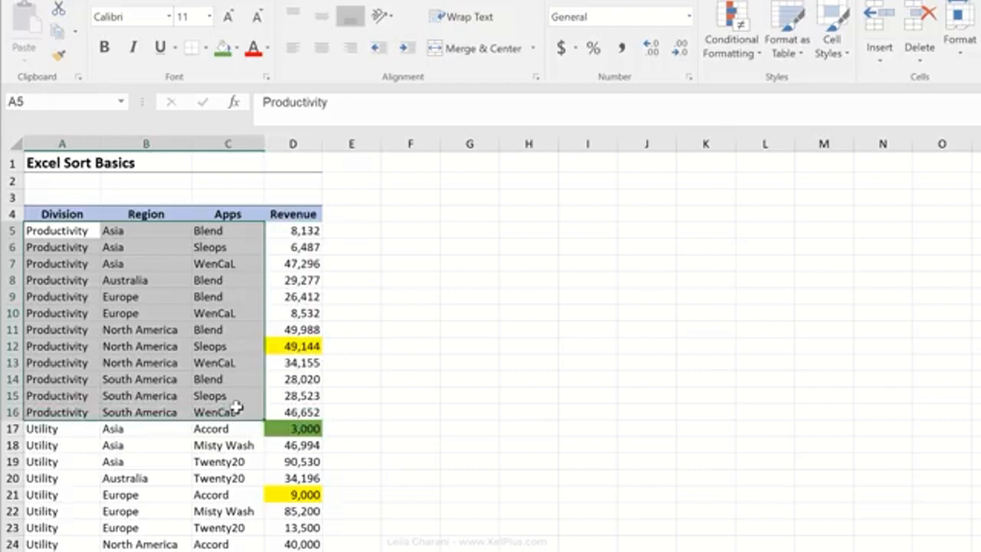
pyautogui.click(216, 345)
pyautogui.rightClick(218, 347)
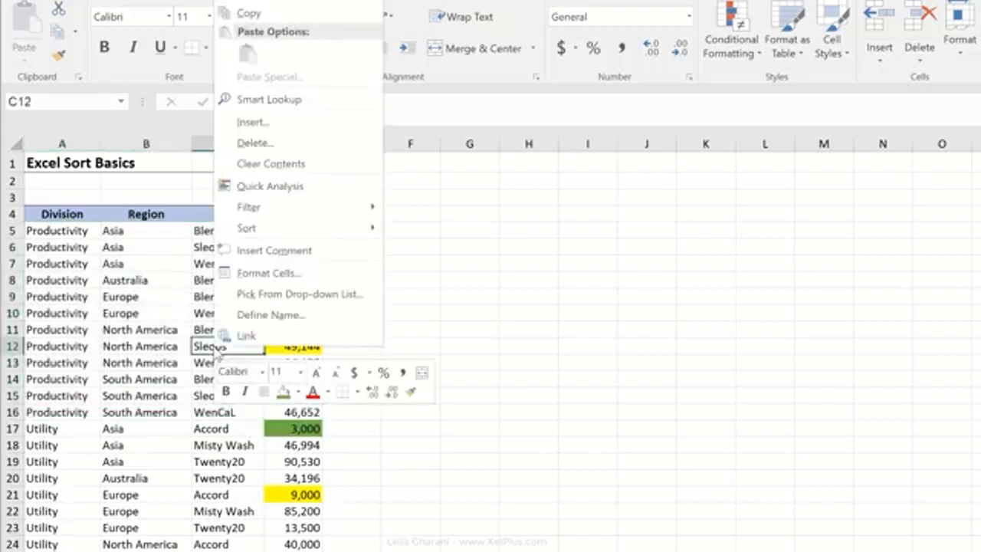
pyautogui.moveTo(259, 235)
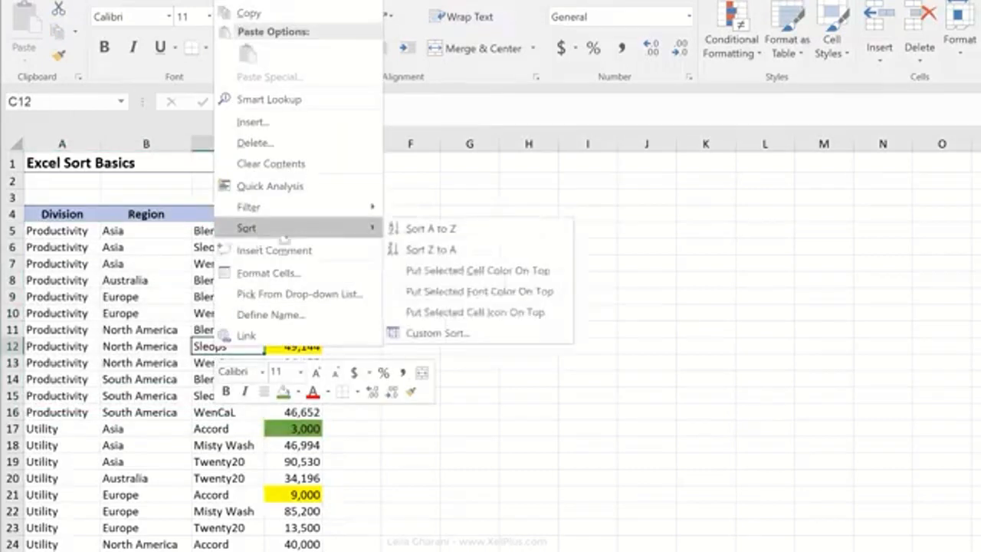
pyautogui.click(488, 335)
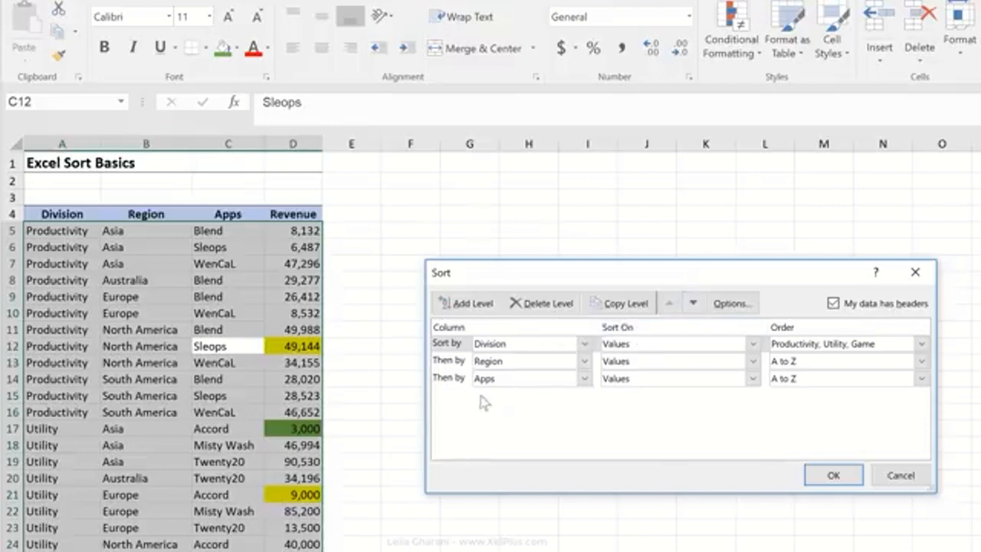
pyautogui.click(473, 303)
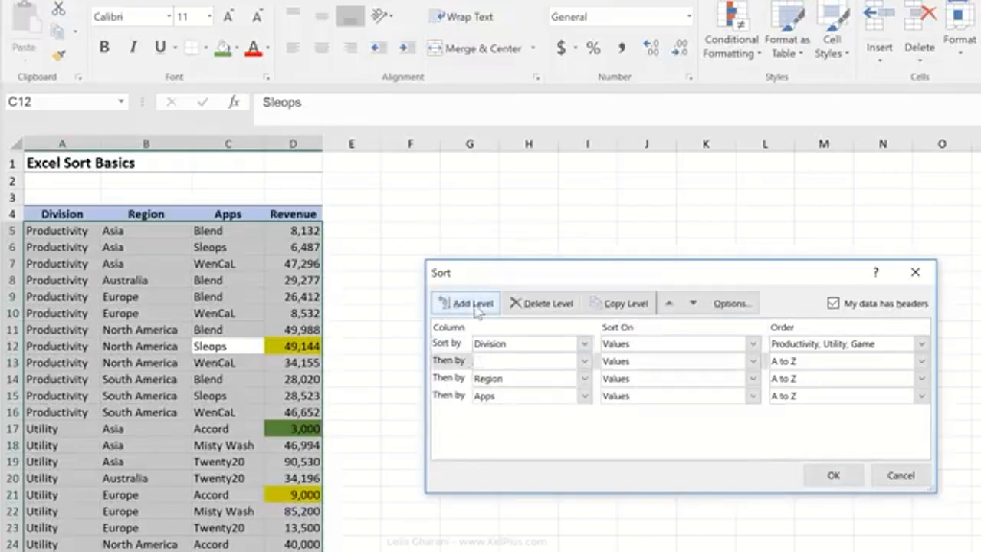
pyautogui.click(489, 365)
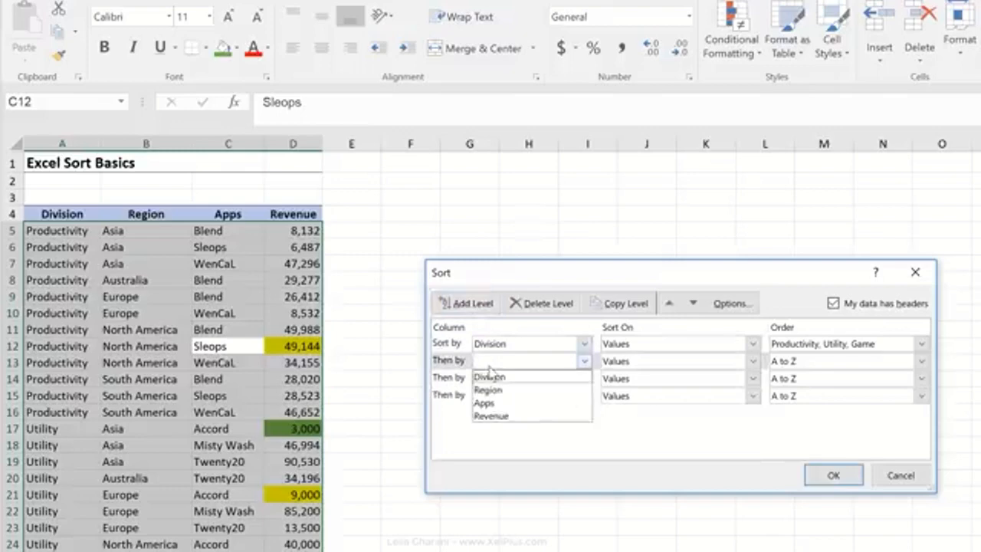
pyautogui.click(509, 415)
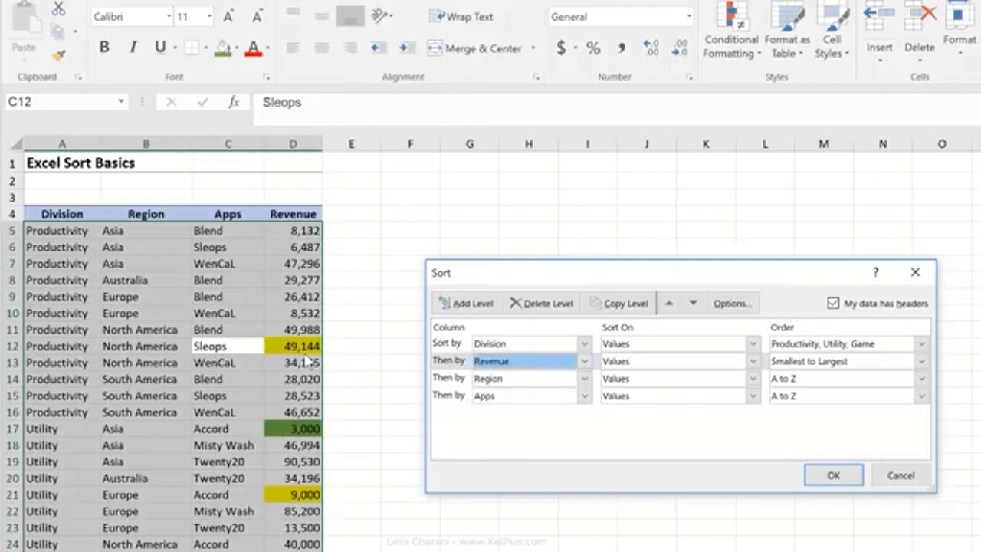
# Set the Revenue level to sort on cell color with yellow on top, and move it above the Division level.
pyautogui.click(654, 367)
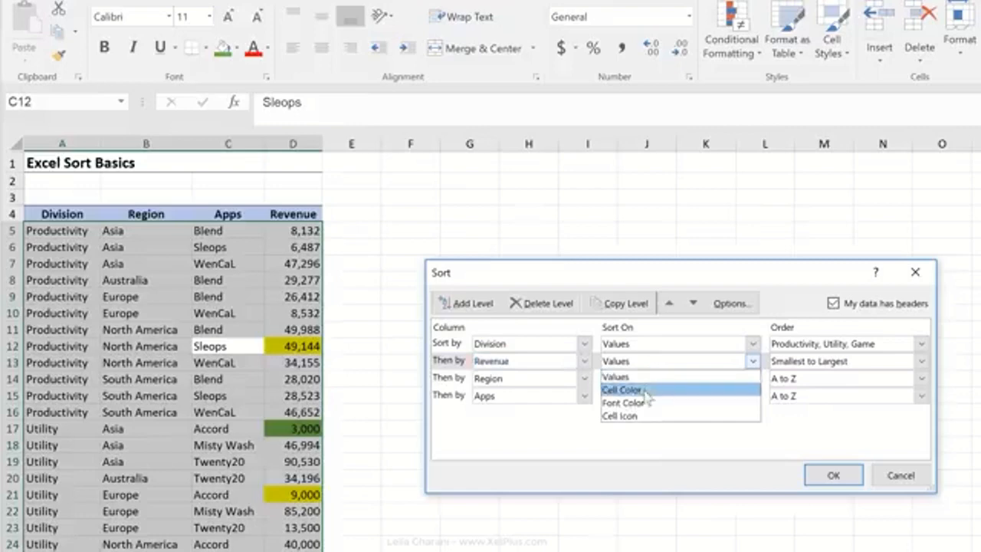
pyautogui.click(647, 391)
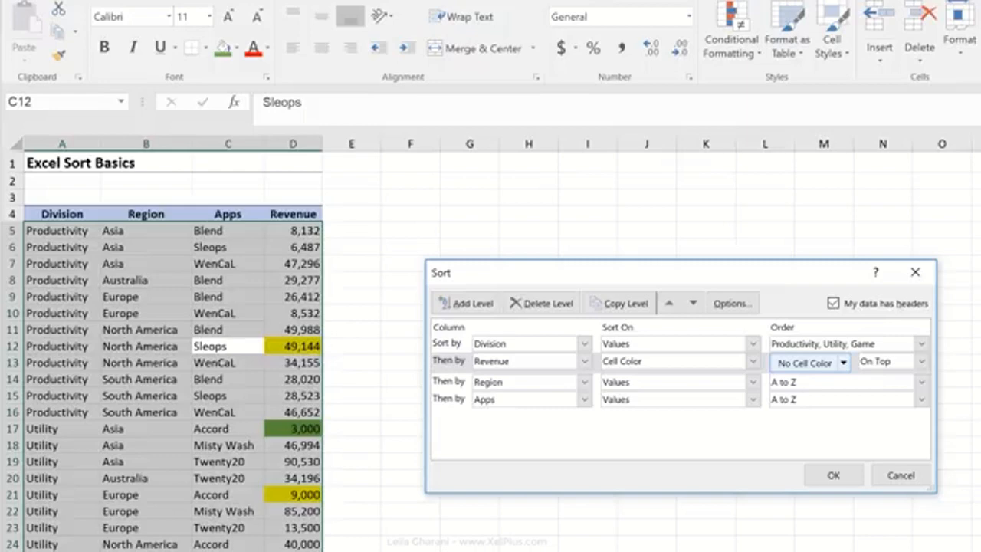
pyautogui.click(843, 364)
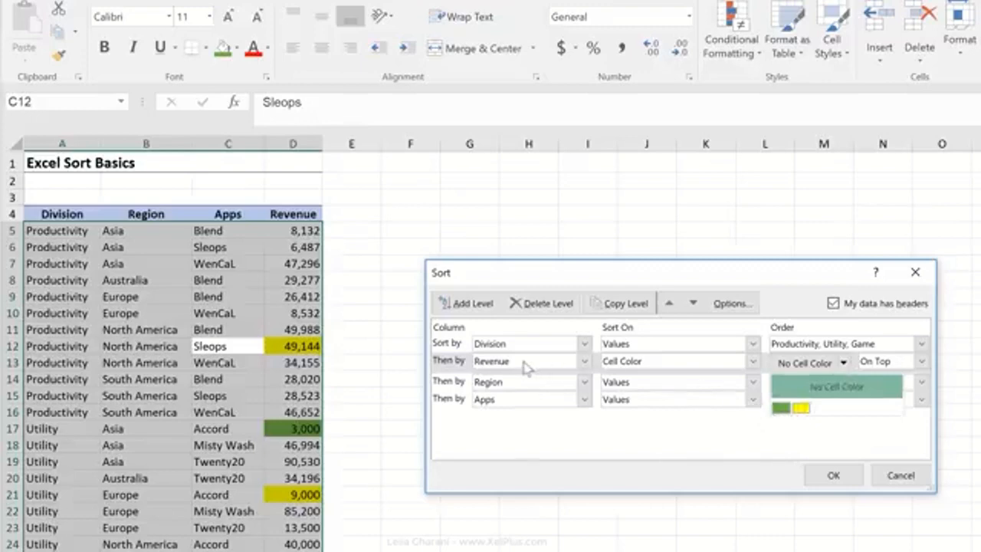
pyautogui.click(802, 408)
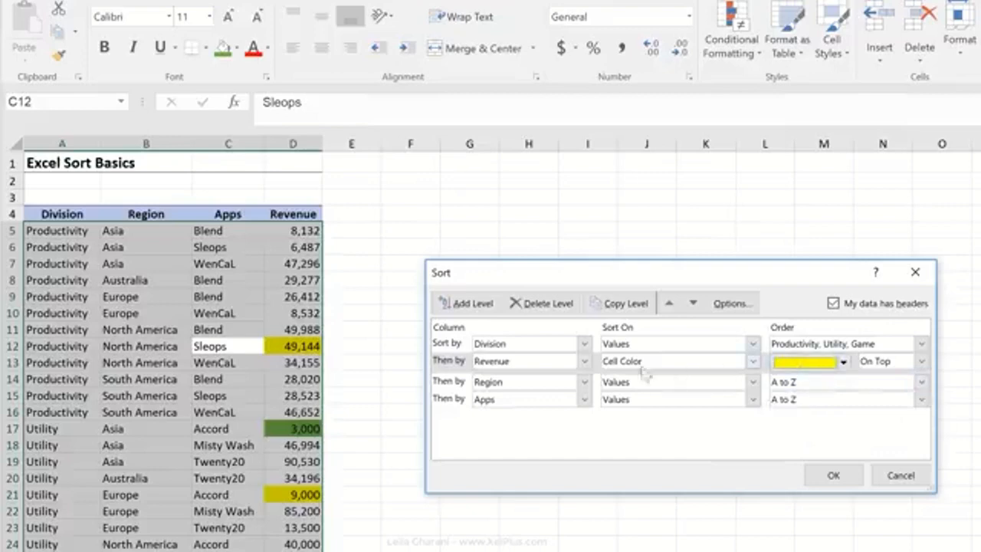
pyautogui.click(461, 370)
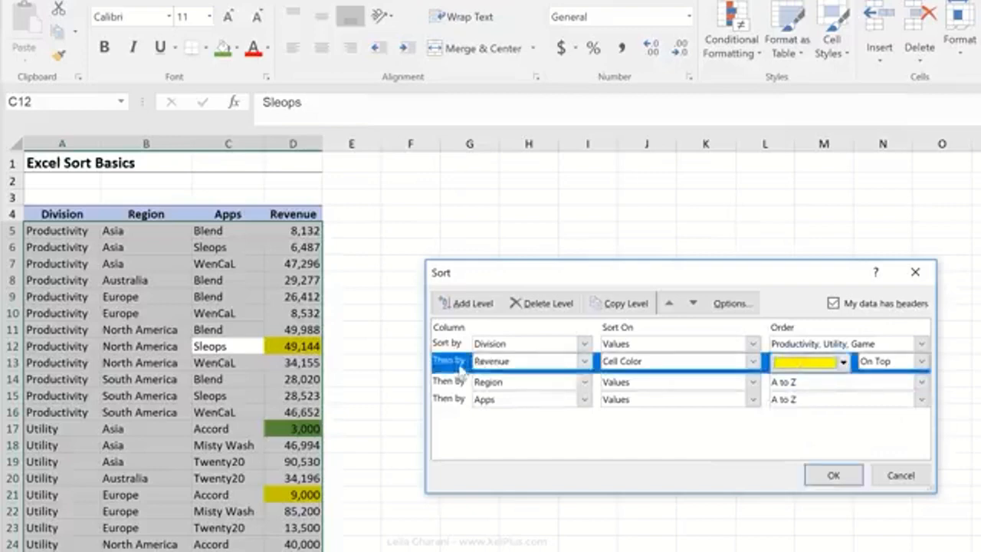
pyautogui.click(668, 304)
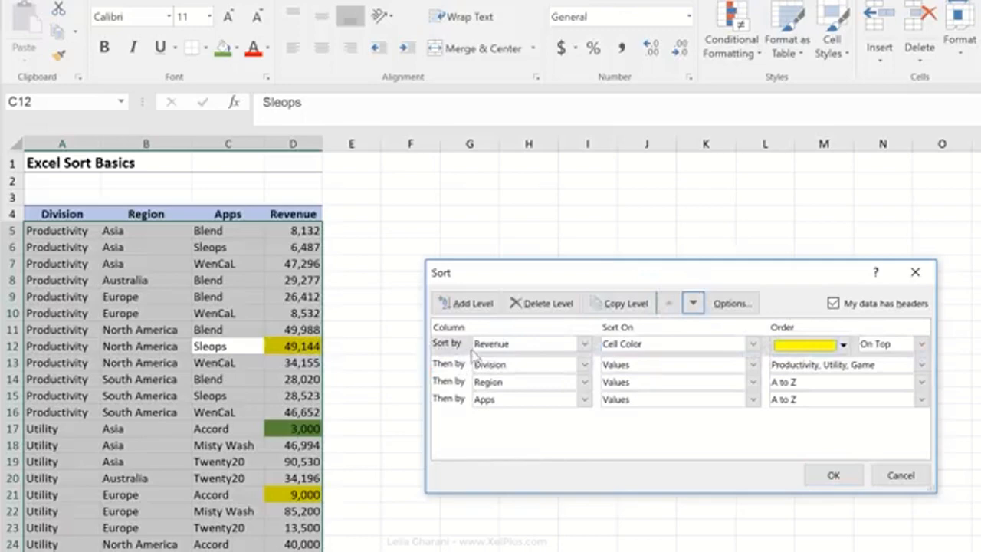
# Add a second Revenue level below the yellow one, sorted on cell color with green on top.
pyautogui.click(468, 303)
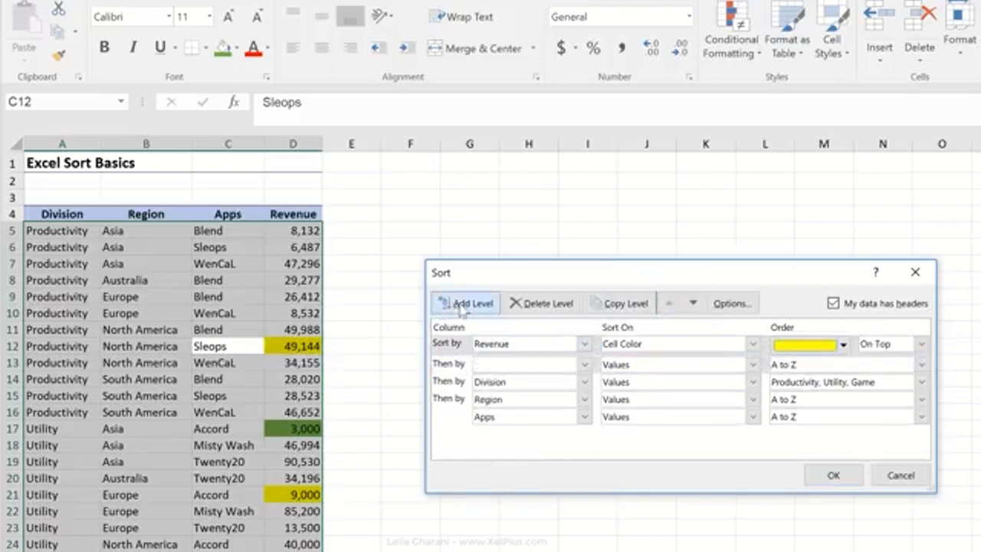
pyautogui.click(586, 365)
pyautogui.click(541, 419)
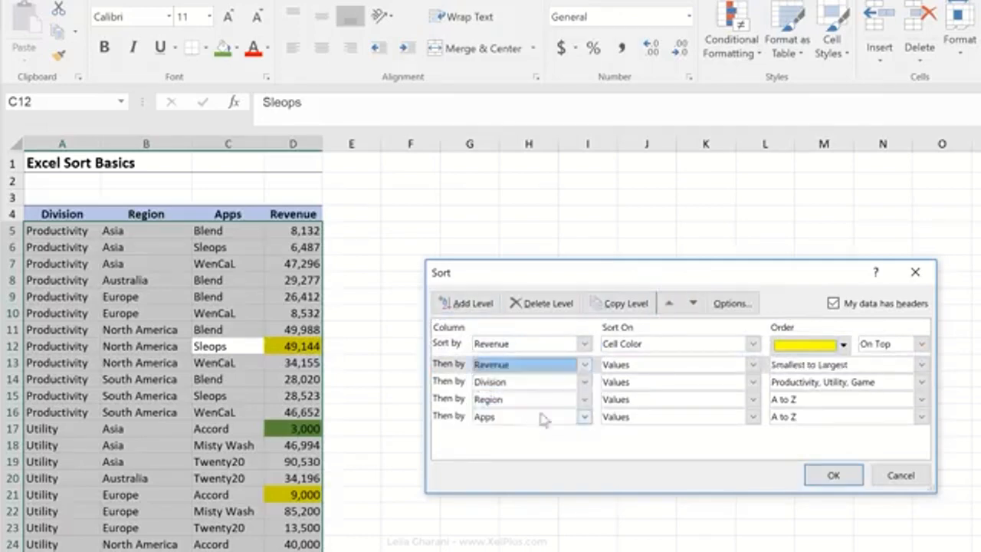
pyautogui.click(629, 365)
pyautogui.click(694, 394)
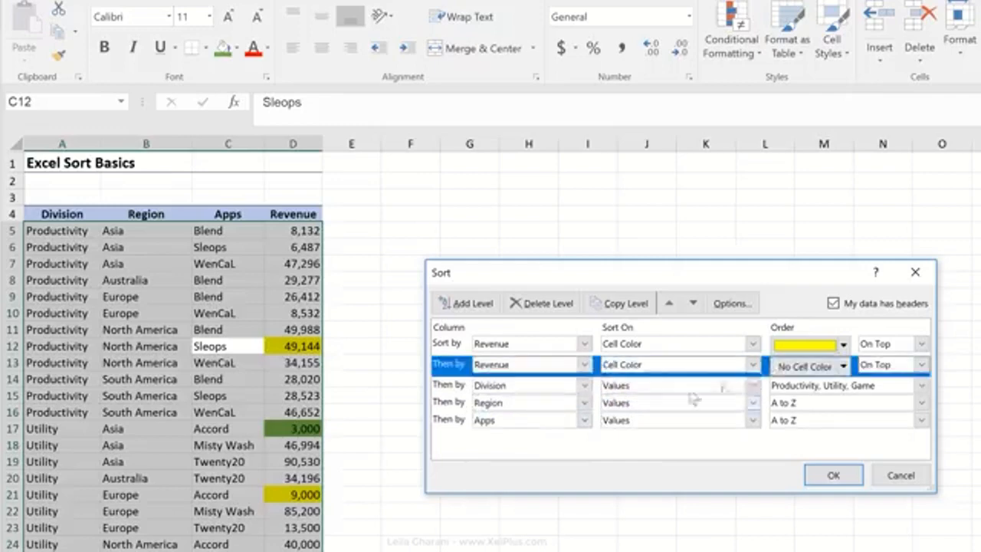
pyautogui.click(843, 367)
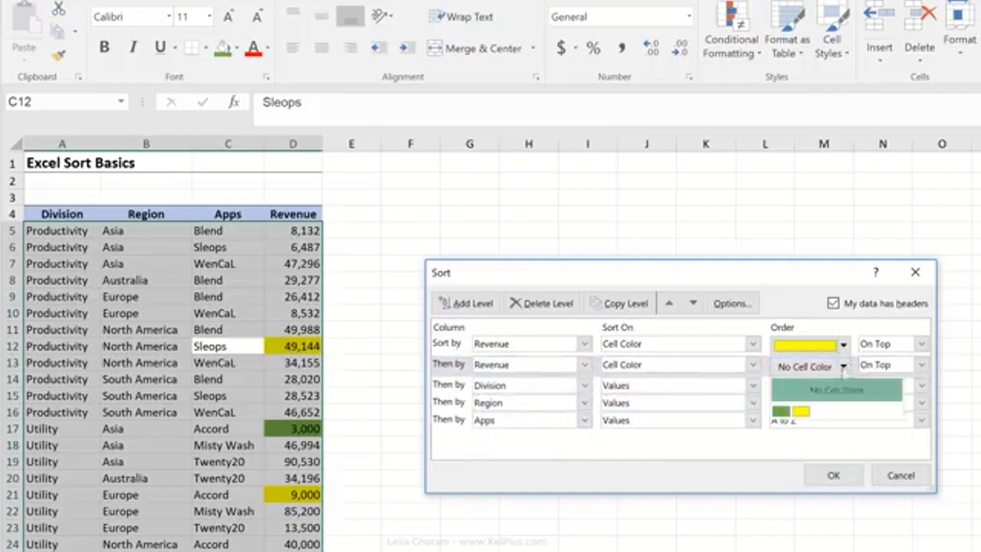
pyautogui.click(781, 413)
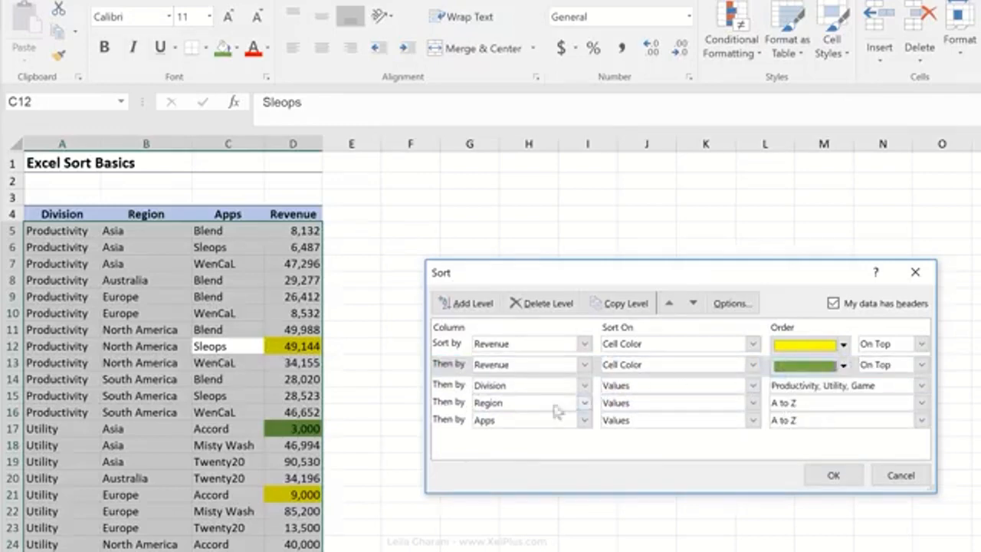
# Apply the multi-level sort and check the colored Revenue cells and the rows beneath them.
pyautogui.click(834, 475)
pyautogui.moveTo(296, 230); pyautogui.dragTo(287, 282)
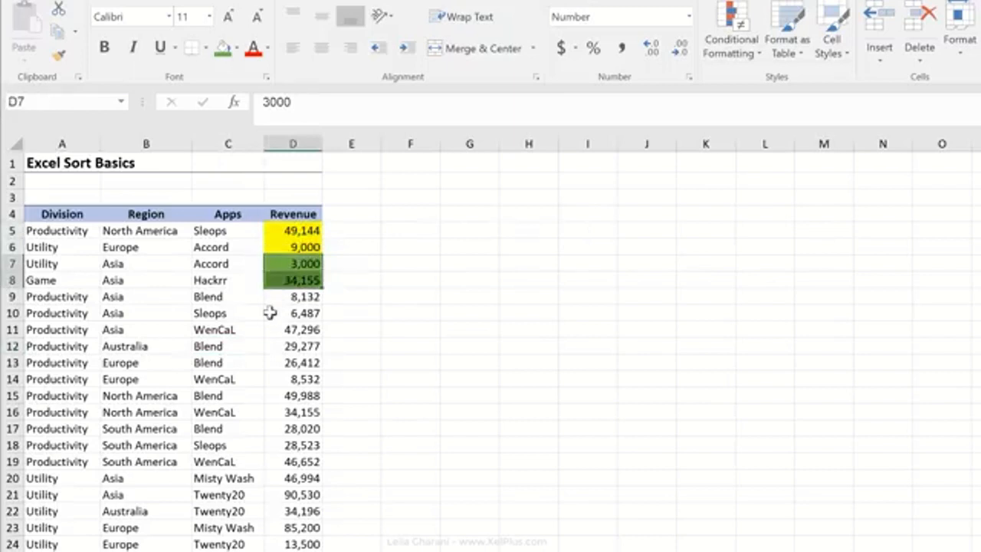
pyautogui.moveTo(237, 300); pyautogui.dragTo(49, 333)
pyautogui.click(55, 332)
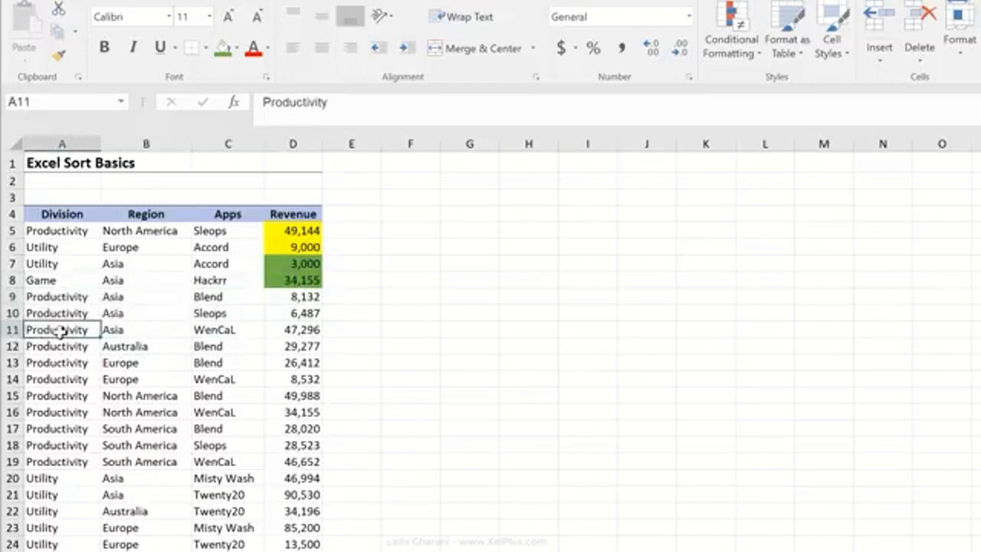
# Apply a conditional formatting icon set with red, yellow and green flags to all the Revenue values.
pyautogui.click(306, 231)
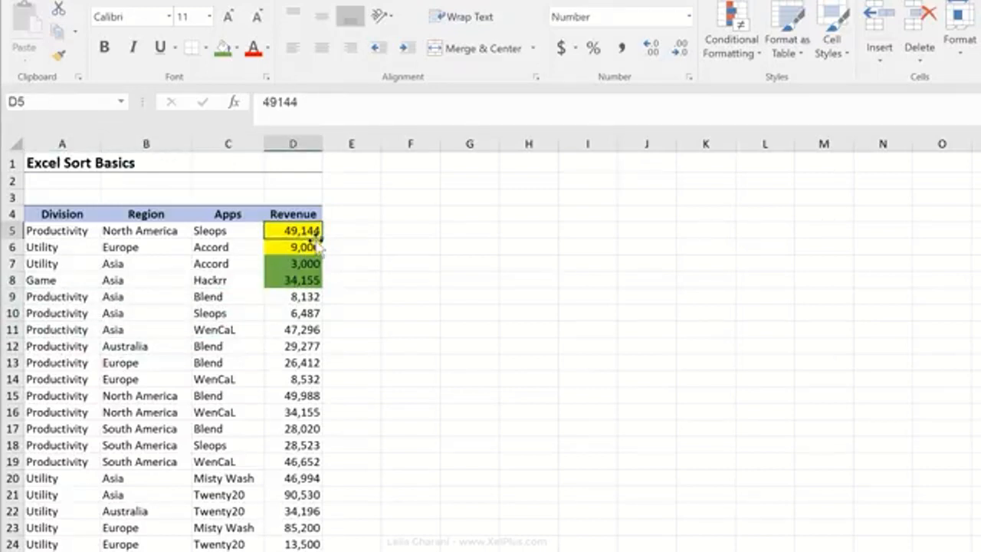
pyautogui.keyDown('shift'); pyautogui.doubleClick(316, 239); pyautogui.keyUp('shift')
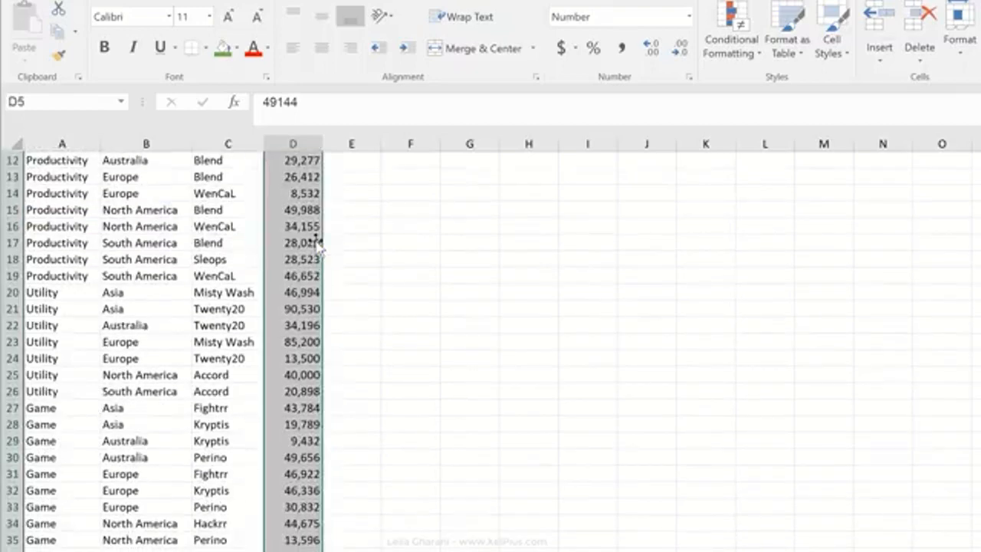
pyautogui.scroll(4, 325, 238)
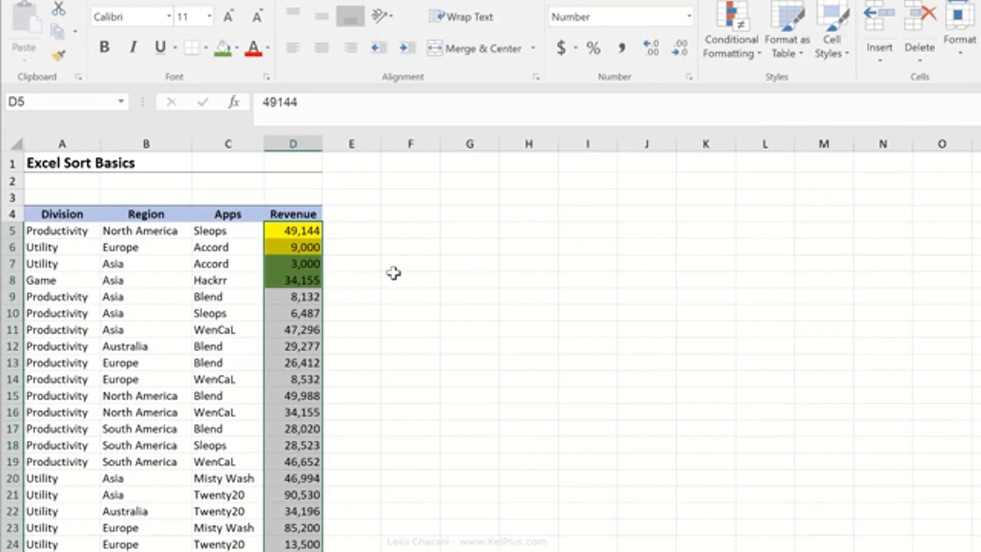
pyautogui.click(733, 61)
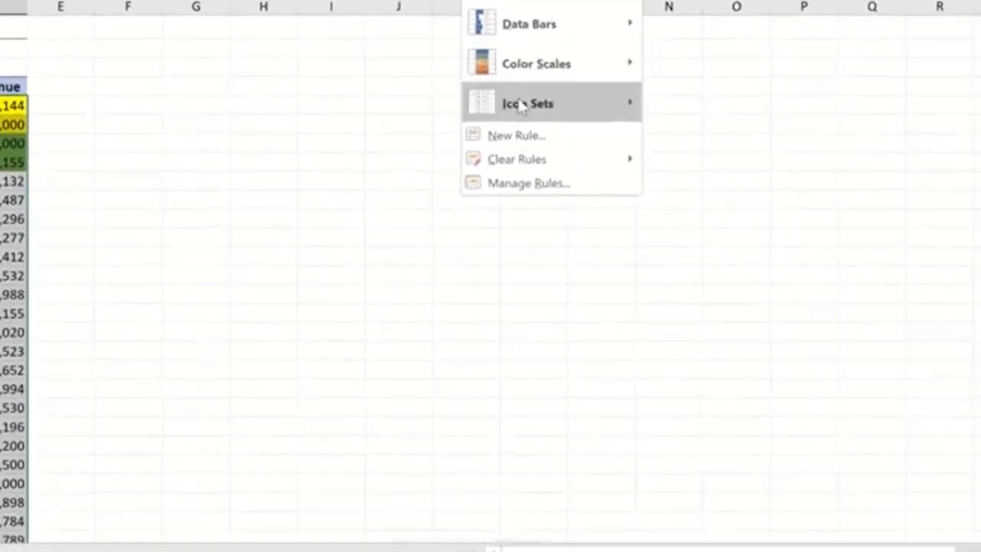
pyautogui.moveTo(755, 234)
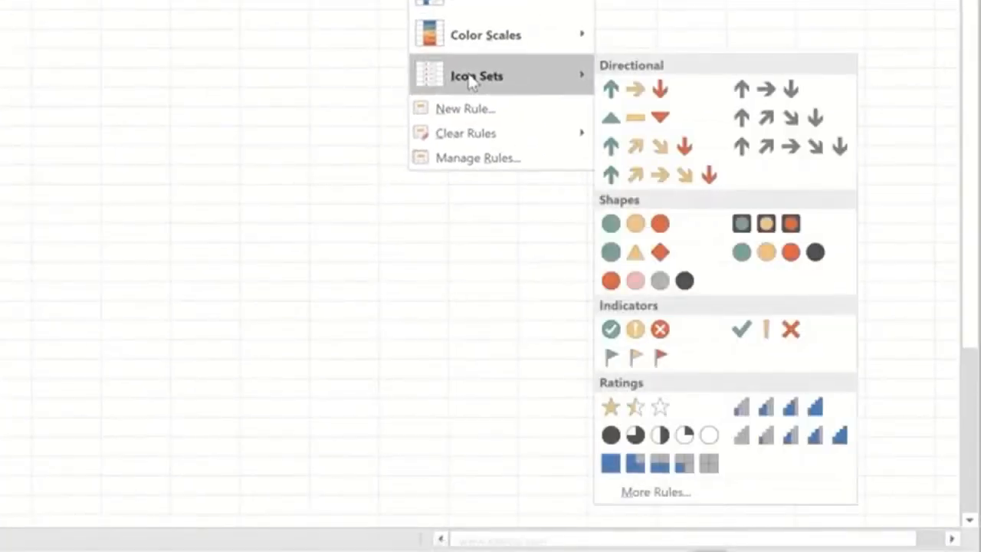
pyautogui.click(653, 495)
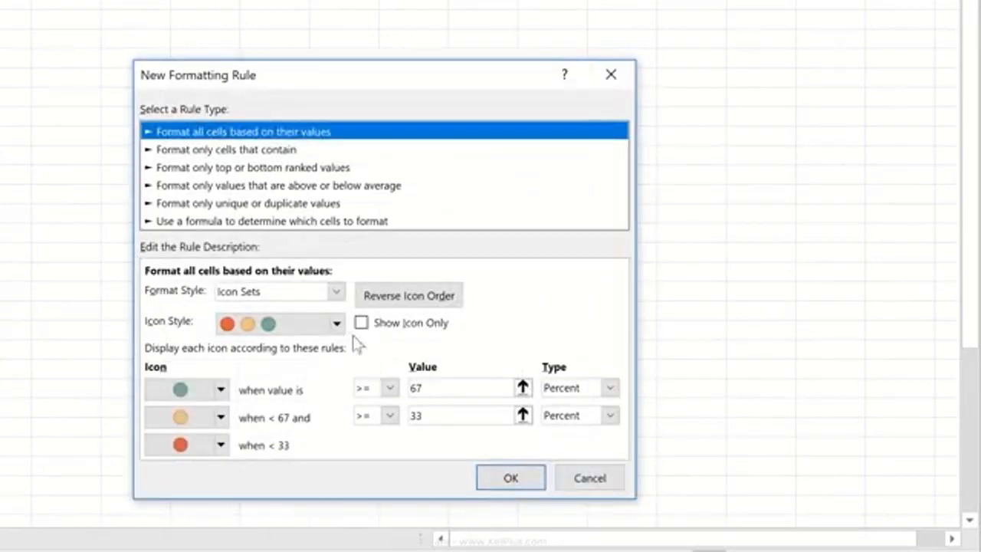
pyautogui.click(338, 324)
pyautogui.click(278, 371)
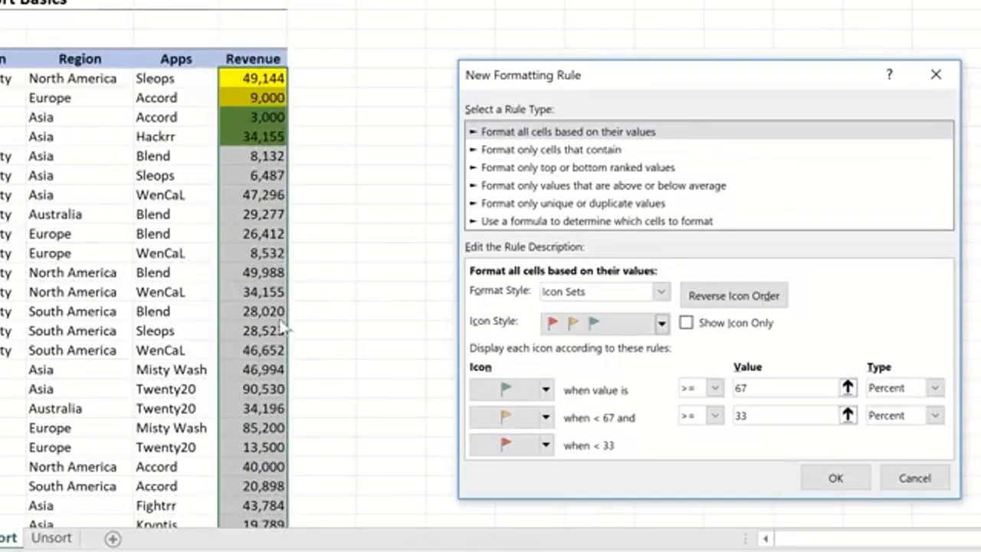
pyautogui.click(842, 478)
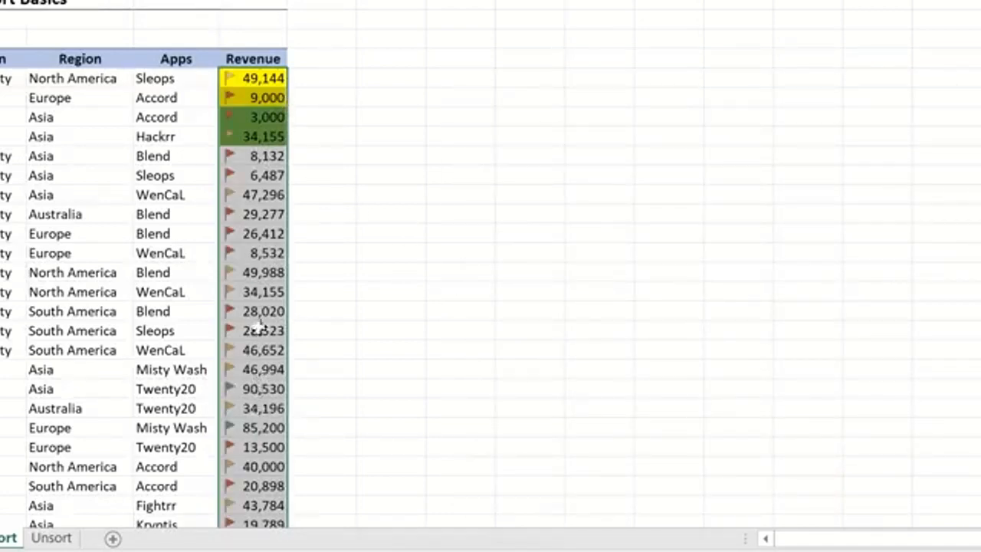
pyautogui.click(260, 350)
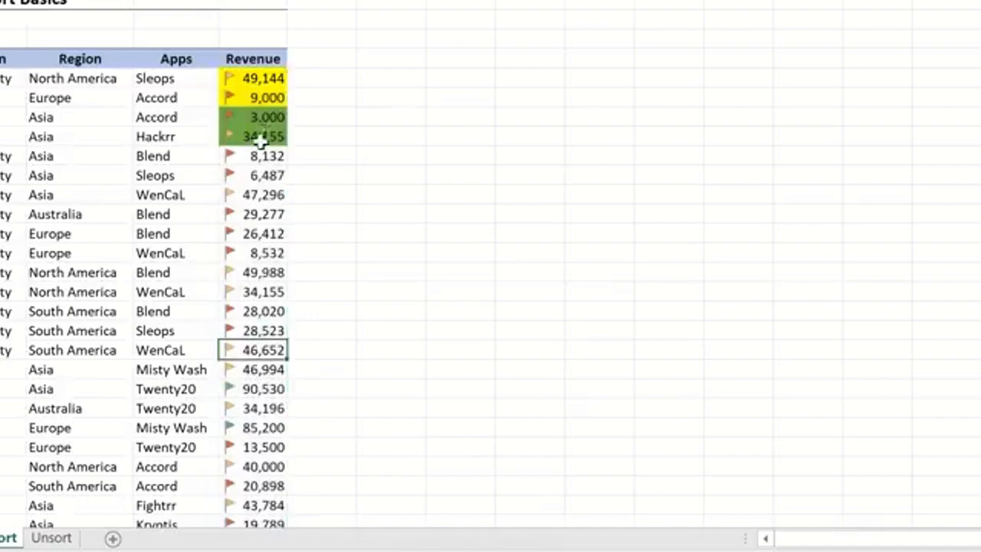
# Open the table's Custom Sort settings and delete the Division, Region and Apps sort levels.
pyautogui.click(256, 182)
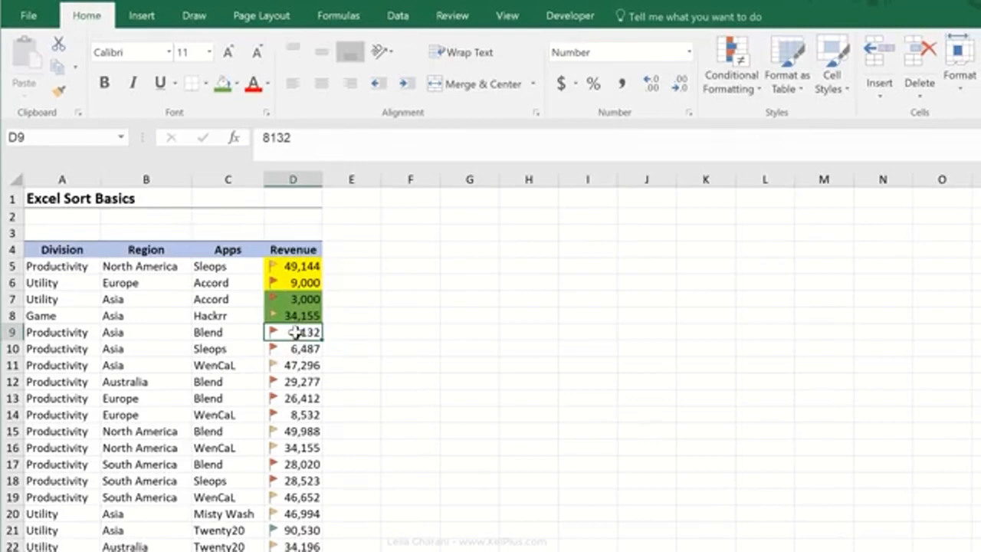
pyautogui.rightClick(297, 340)
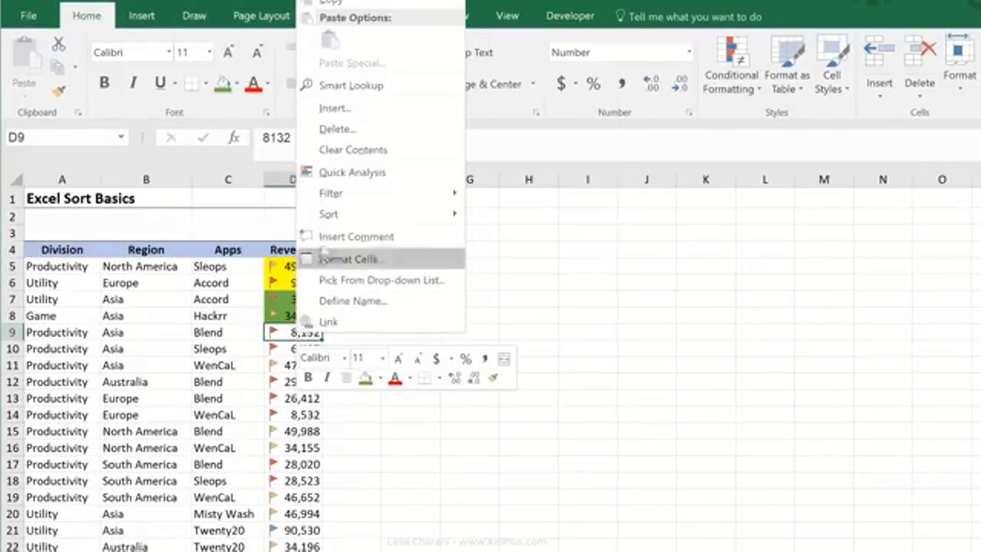
pyautogui.moveTo(337, 214)
pyautogui.click(534, 319)
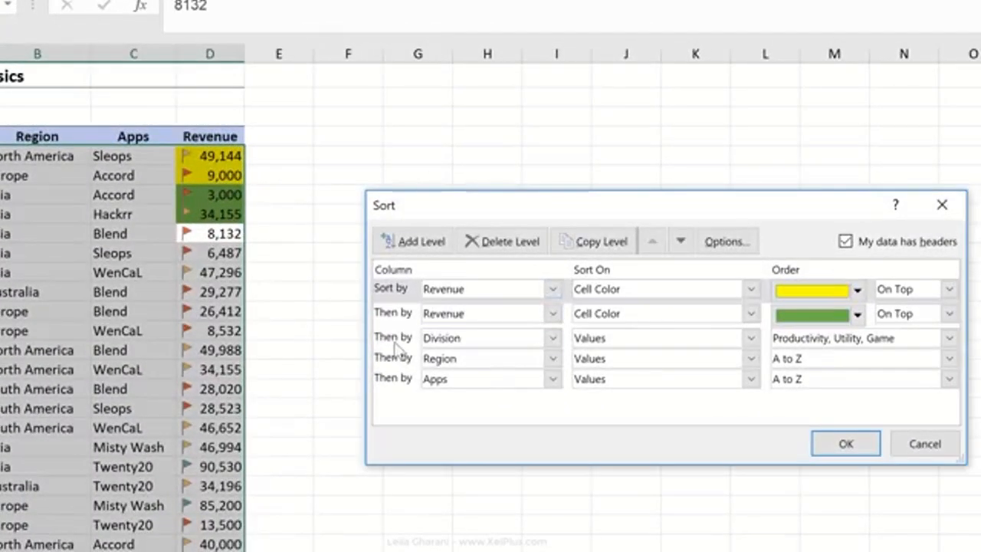
pyautogui.click(399, 345)
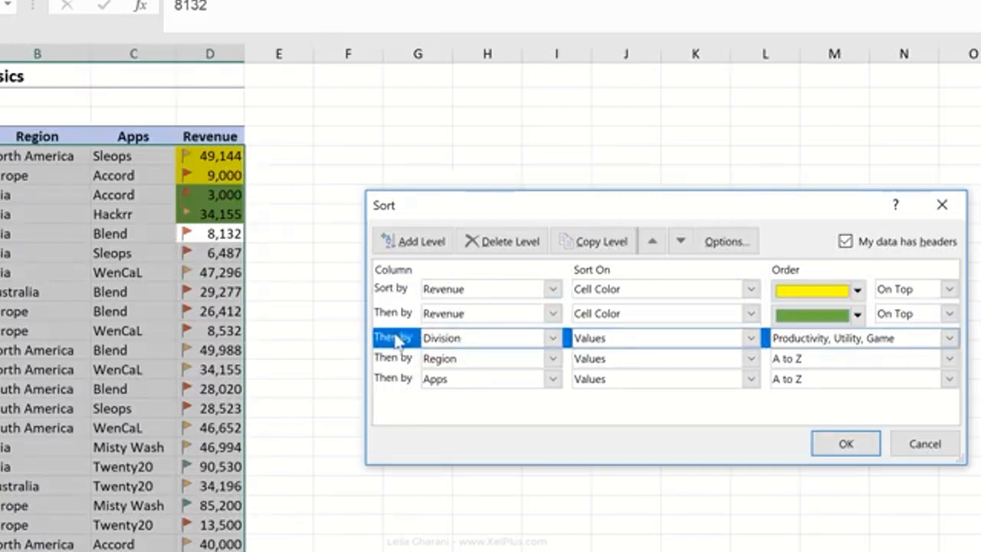
pyautogui.click(513, 243)
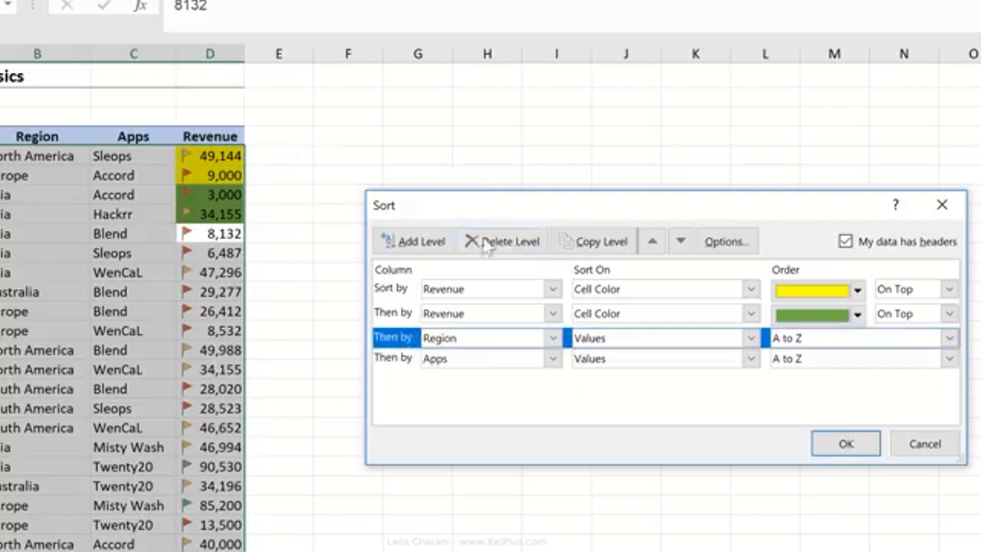
pyautogui.click(488, 242)
pyautogui.click(506, 242)
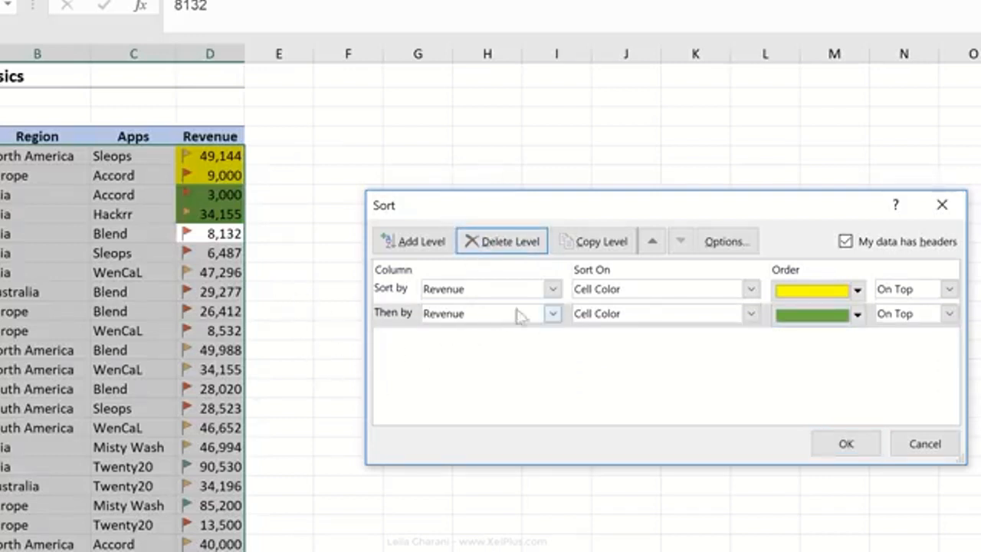
# Add a third Revenue sort level, sorted on cell icon with the green flag on top.
pyautogui.click(424, 242)
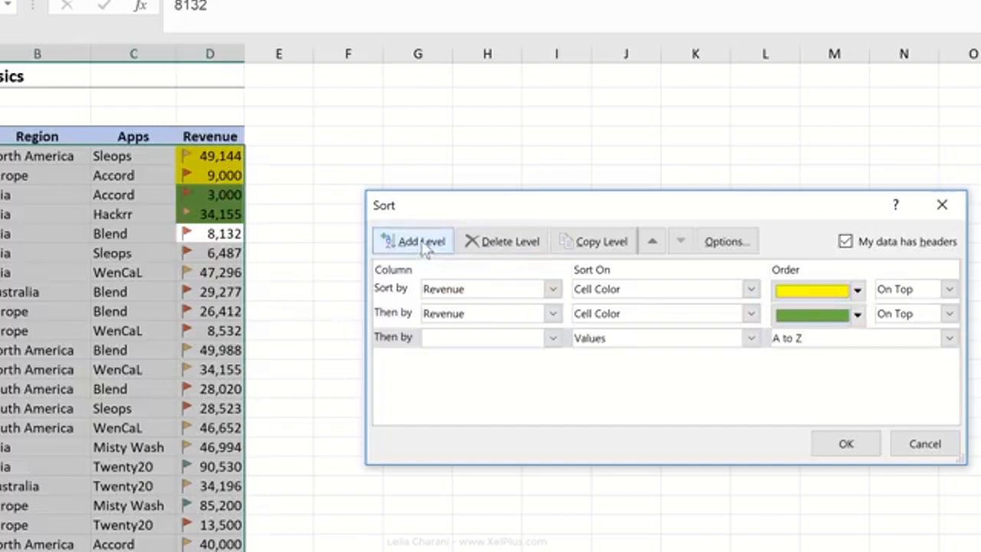
pyautogui.click(551, 339)
pyautogui.click(499, 404)
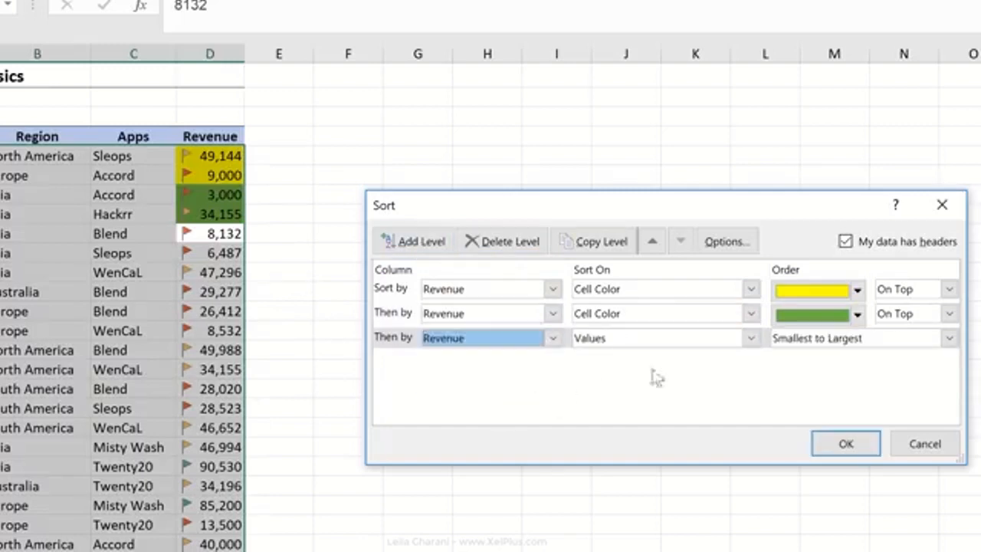
pyautogui.click(751, 338)
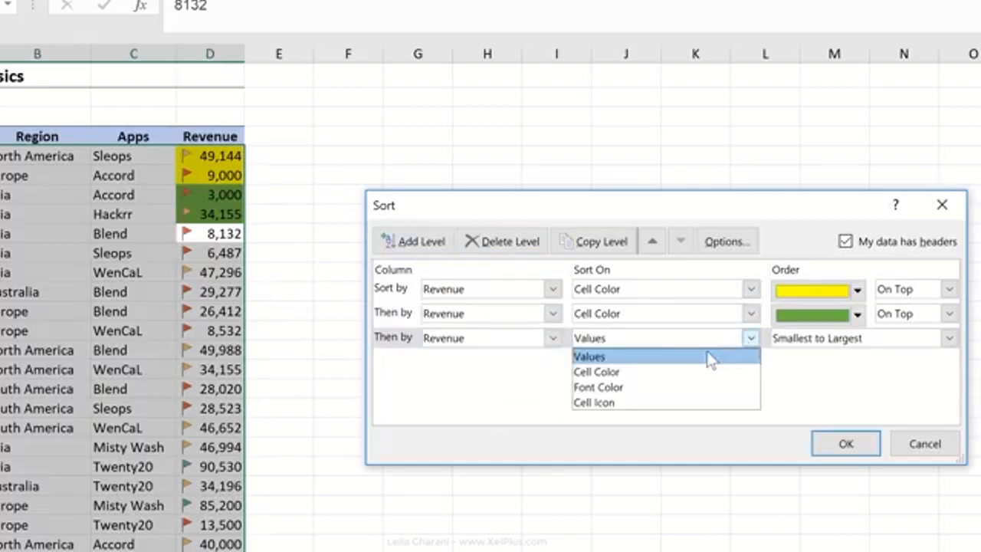
pyautogui.click(628, 404)
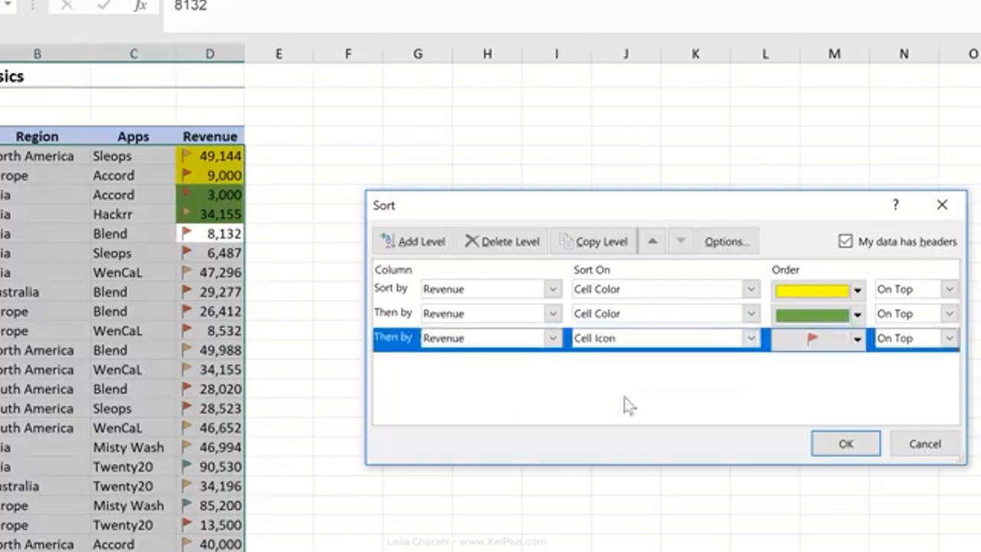
pyautogui.click(857, 339)
pyautogui.click(833, 365)
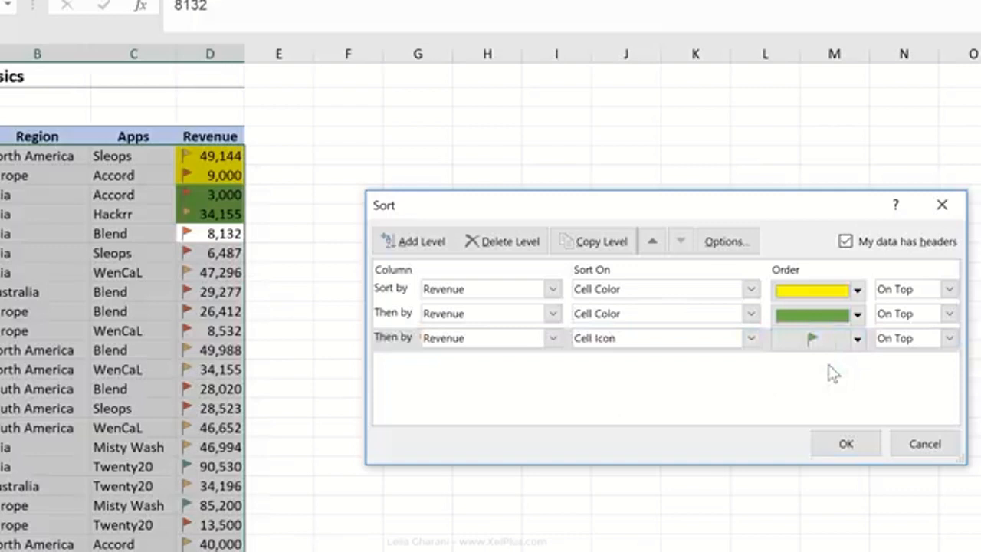
# Add a fourth Revenue level sorted on cell icon with the red flag on top, and apply the sort.
pyautogui.click(438, 244)
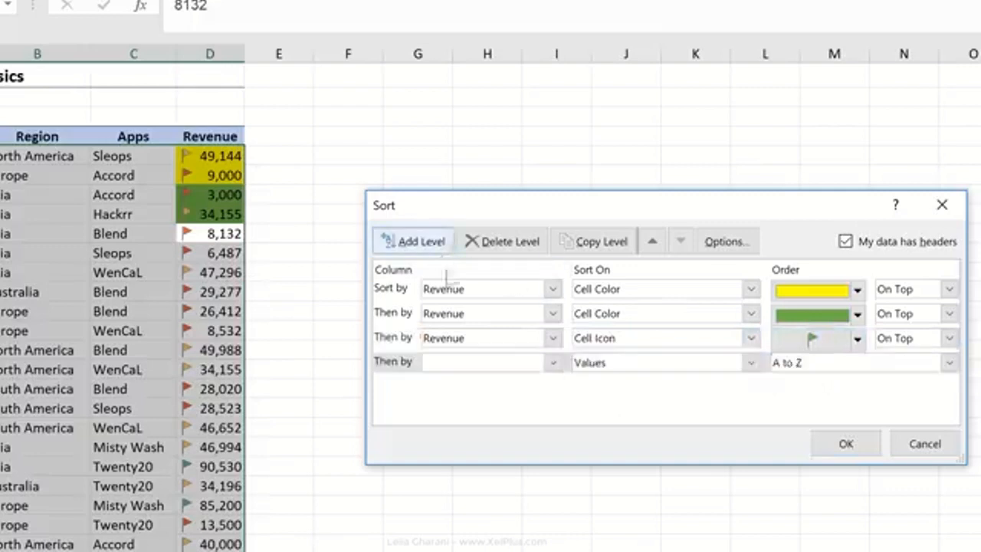
pyautogui.click(540, 362)
pyautogui.click(536, 426)
pyautogui.click(661, 365)
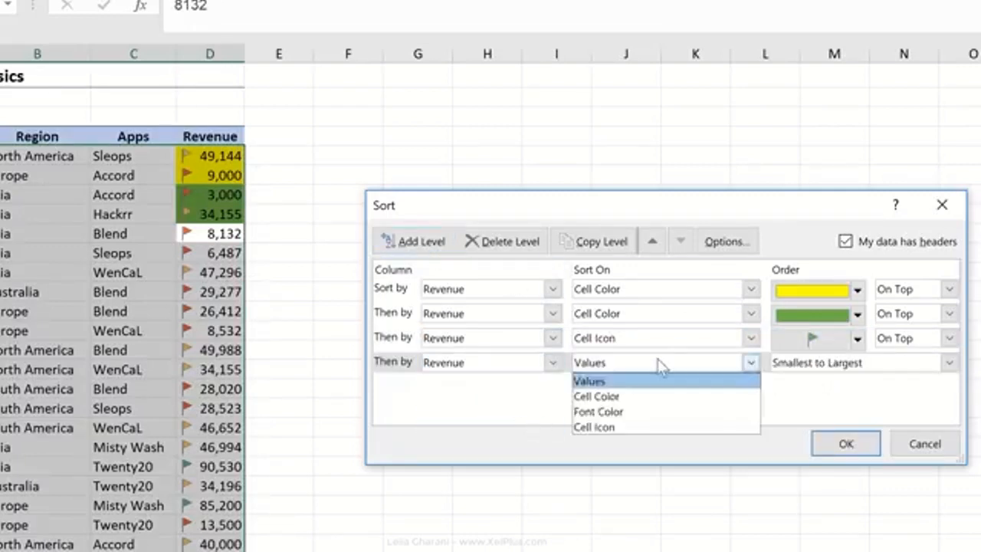
pyautogui.click(635, 428)
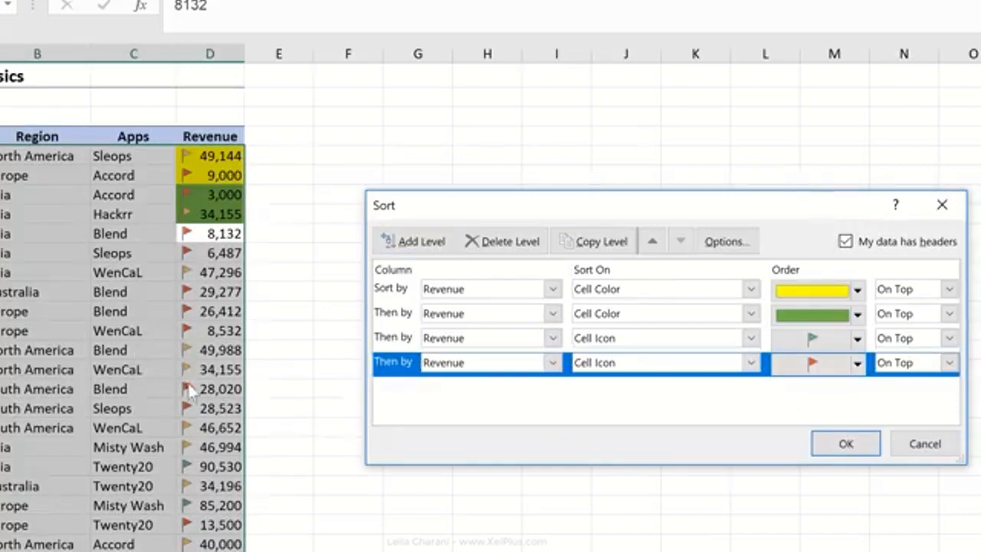
pyautogui.click(843, 444)
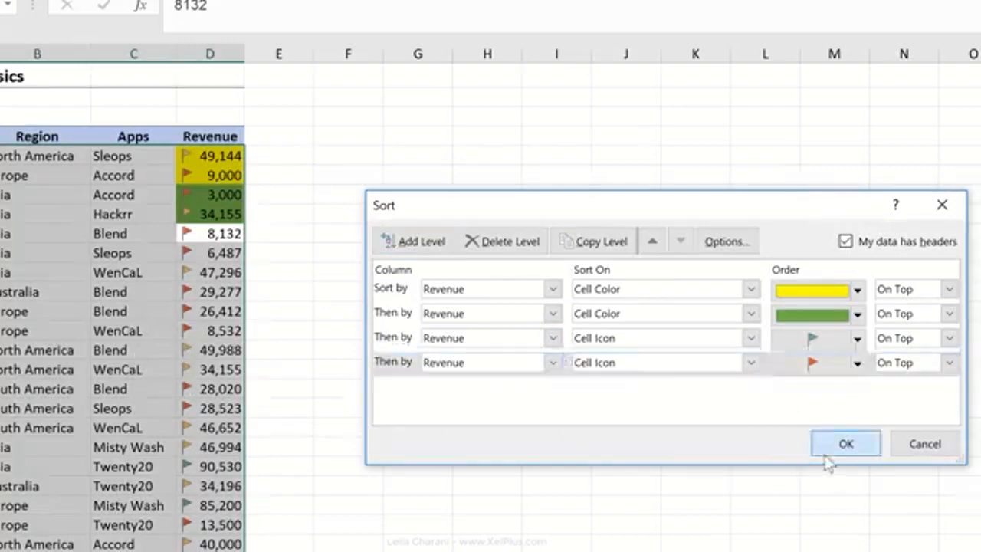
# Examine the order of the colored Revenue cells, the flag groups below them and the table's first row.
pyautogui.moveTo(192, 157); pyautogui.dragTo(187, 217)
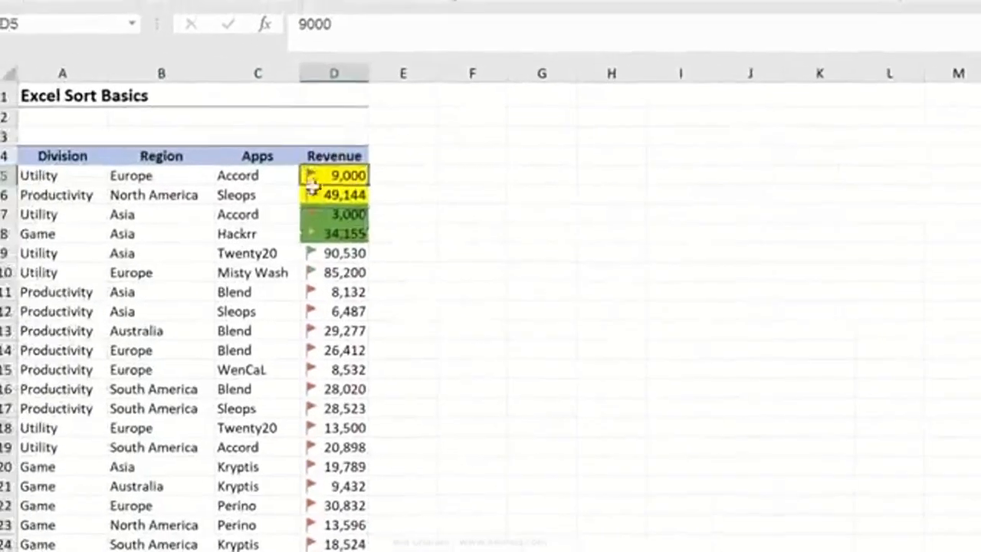
pyautogui.moveTo(322, 236); pyautogui.dragTo(276, 237)
pyautogui.moveTo(348, 257); pyautogui.dragTo(346, 269)
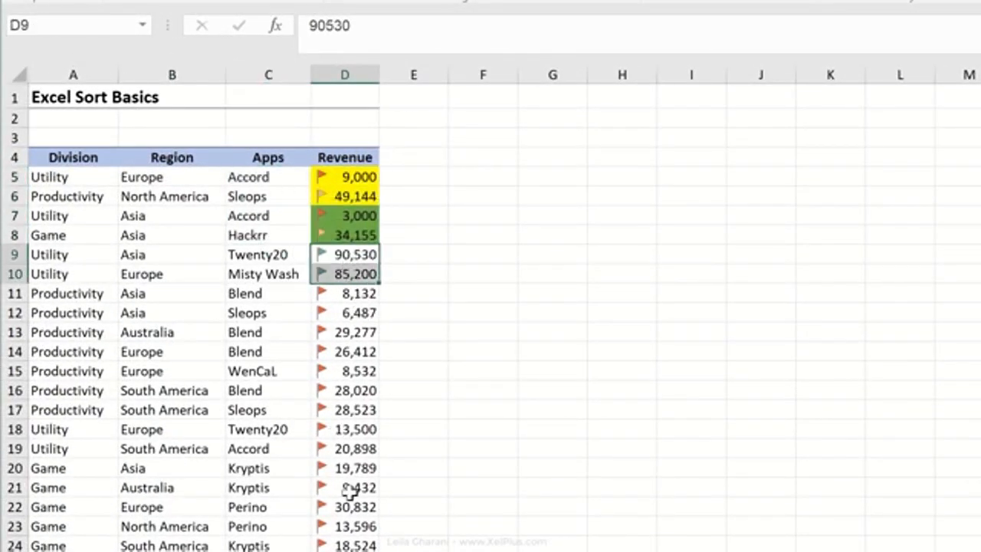
pyautogui.scroll(-5, 350, 493)
pyautogui.scroll(-1, 355, 502)
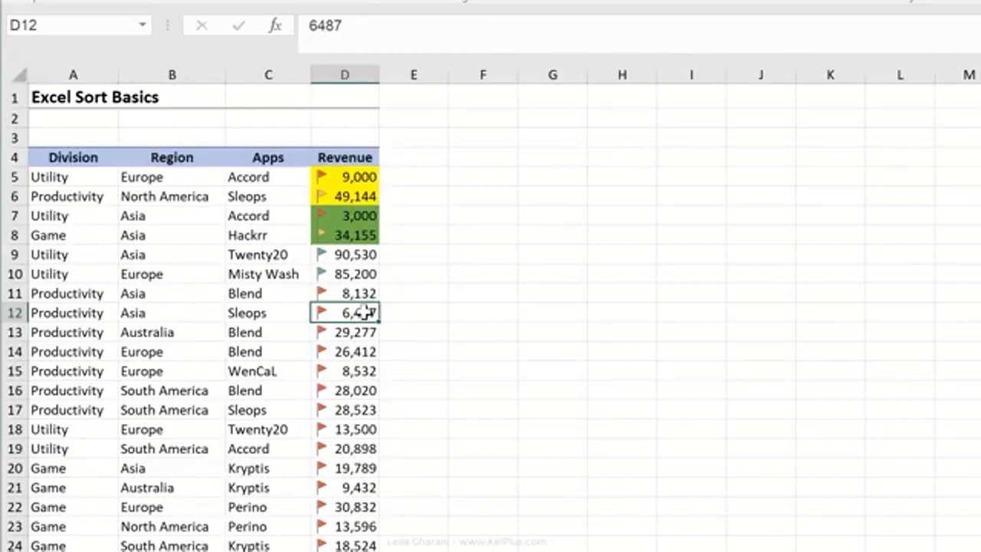
pyautogui.click(111, 179)
pyautogui.moveTo(111, 178); pyautogui.dragTo(347, 181)
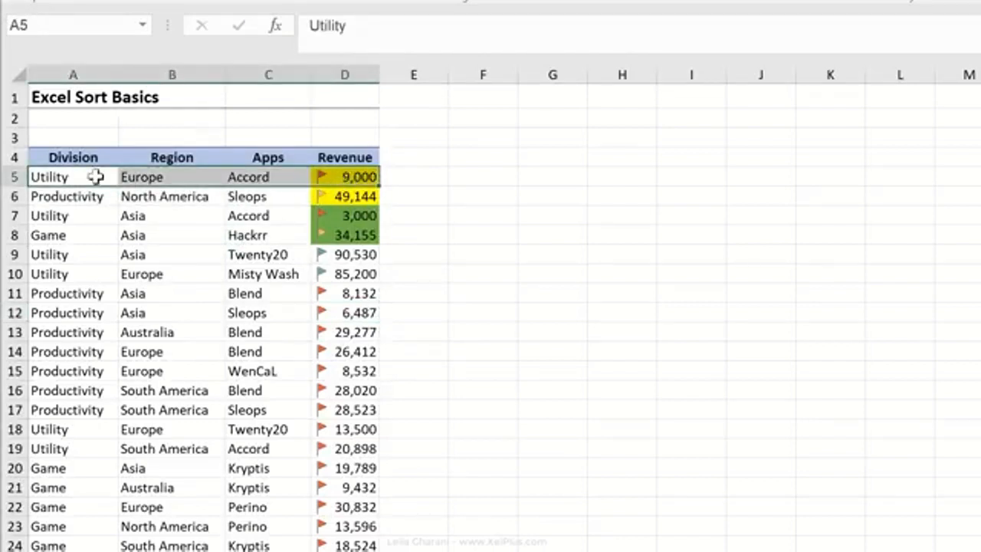
pyautogui.click(164, 403)
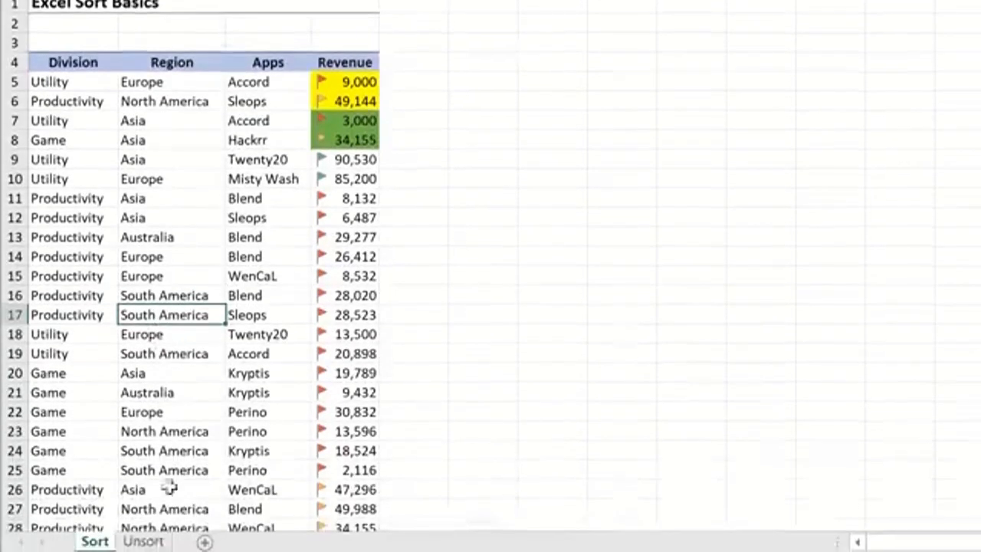
# On the Unsort sheet, move the whole table with its headers one column over so it starts at B4.
pyautogui.click(143, 538)
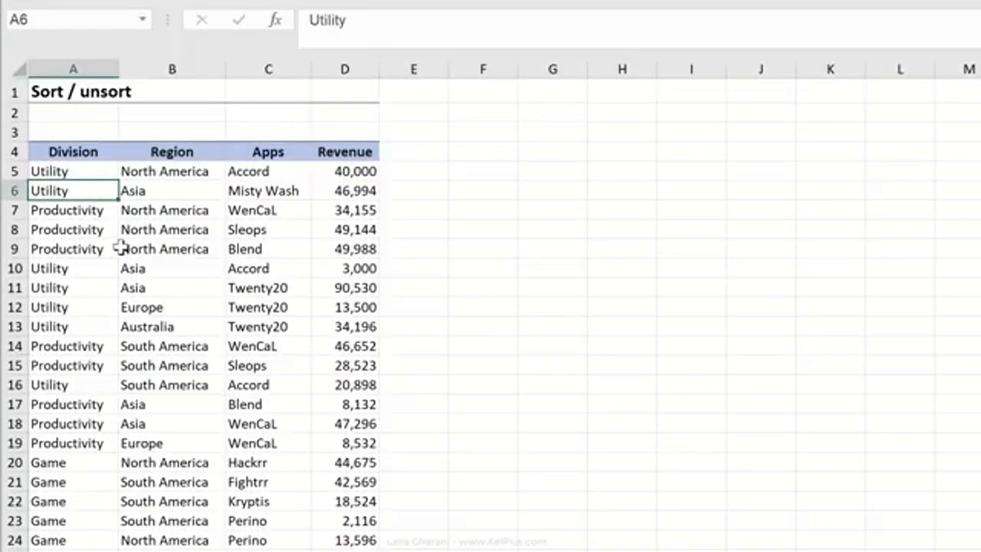
pyautogui.moveTo(73, 151)
pyautogui.mouseDown()
pyautogui.moveTo(73, 173)
pyautogui.moveTo(329, 460)
pyautogui.mouseUp()
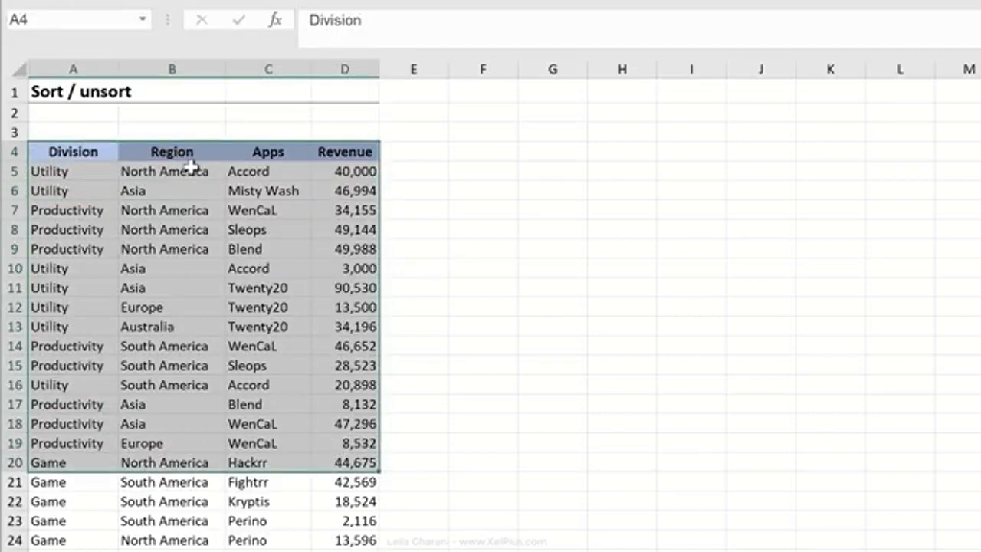
pyautogui.hotkey('ctrl', 'shift', 'Down')
pyautogui.hotkey('ctrl', 'c')
pyautogui.scroll(4, 191, 167)
pyautogui.press('Right')
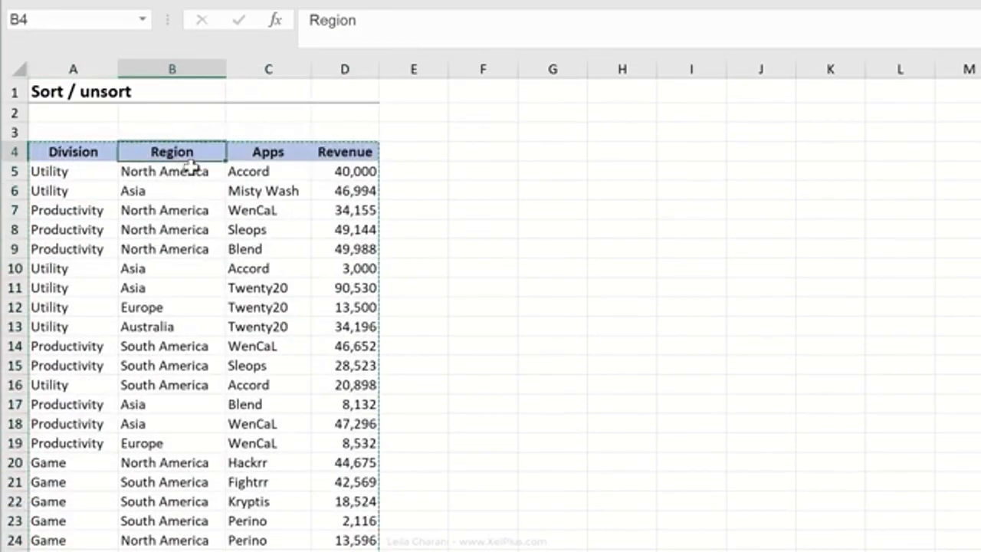
pyautogui.hotkey('ctrl', 'v')
# Start a numbering column beside the table with the header # in A4 and 1 in A5.
pyautogui.press('Left')
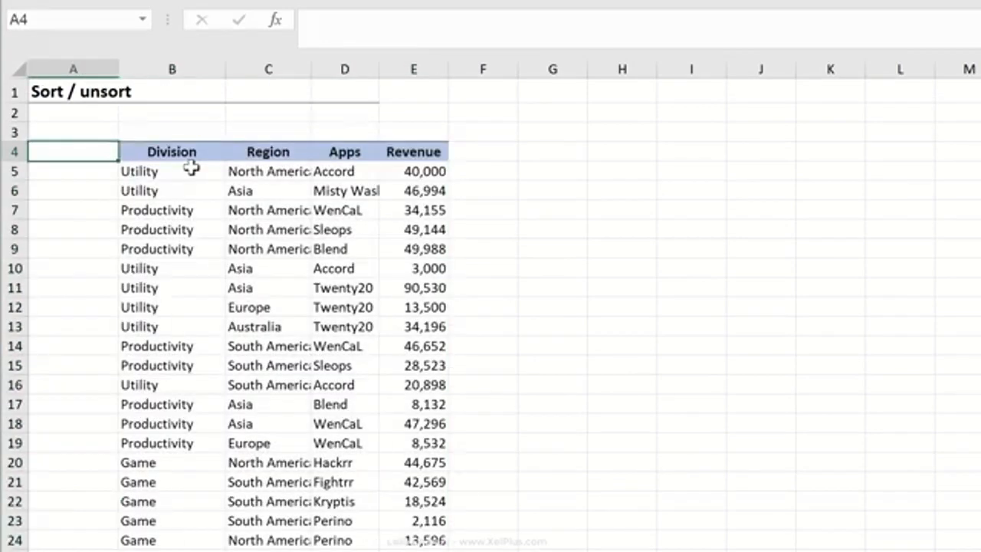
pyautogui.write('#')
pyautogui.press('Return')
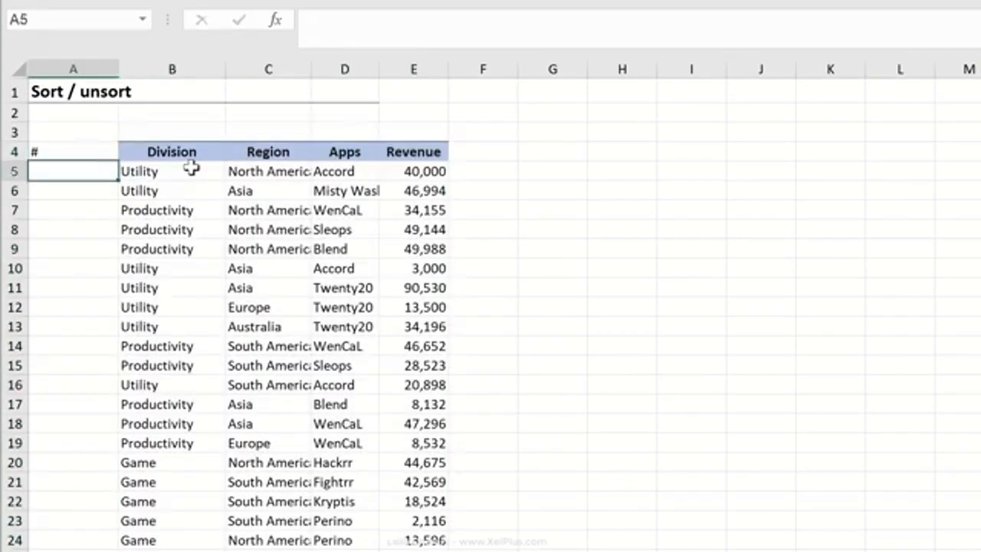
pyautogui.write('1')
pyautogui.press('Return')
pyautogui.click(111, 172)
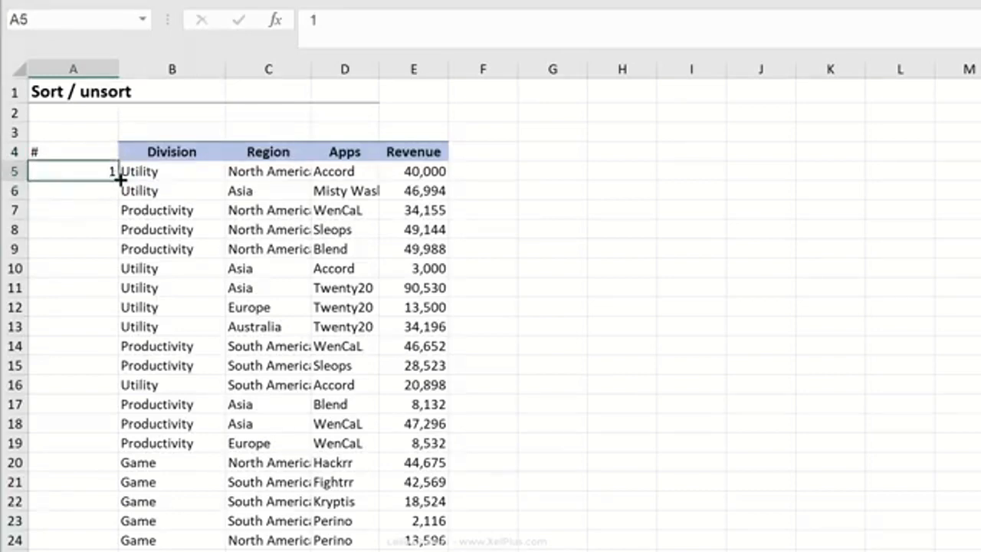
# Fill the # column from A5 down to the table's last row as a series of consecutive numbers.
pyautogui.doubleClick(119, 178)
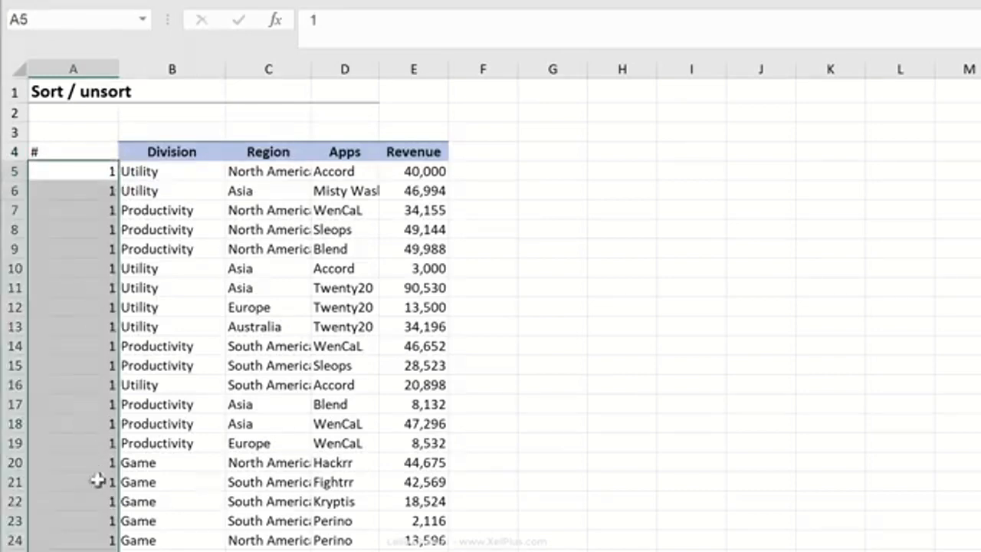
pyautogui.scroll(-7, 99, 483)
pyautogui.scroll(-2, 98, 483)
pyautogui.click(131, 305)
pyautogui.click(54, 353)
pyautogui.scroll(9, 56, 349)
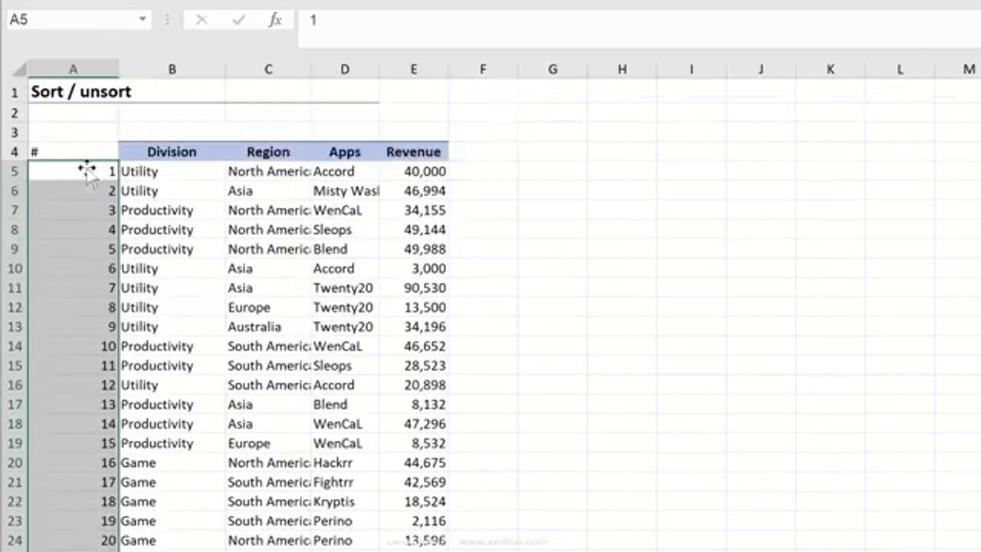
# Narrow column A so that it just fits the row numbers.
pyautogui.click(86, 171)
pyautogui.moveTo(85, 170); pyautogui.dragTo(87, 456)
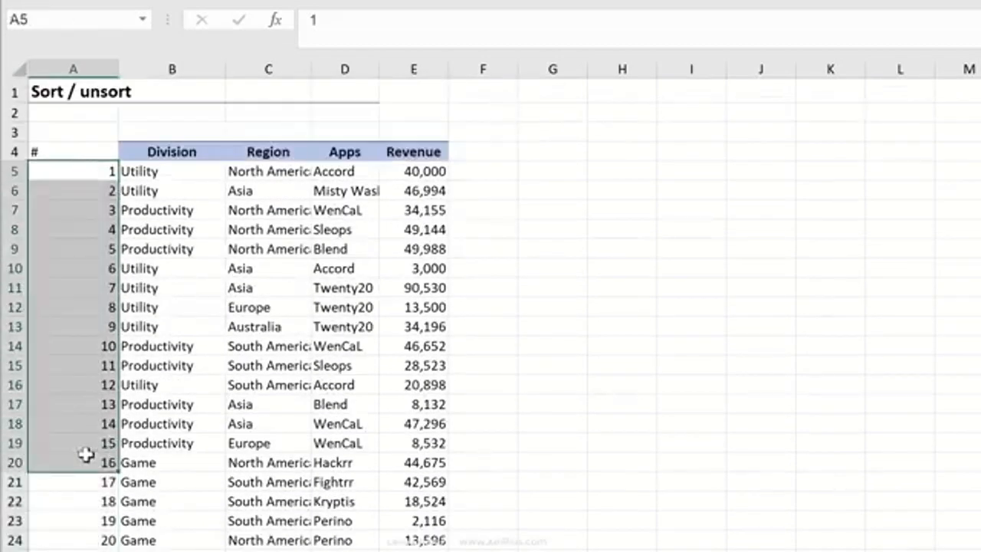
pyautogui.moveTo(118, 69); pyautogui.dragTo(63, 68)
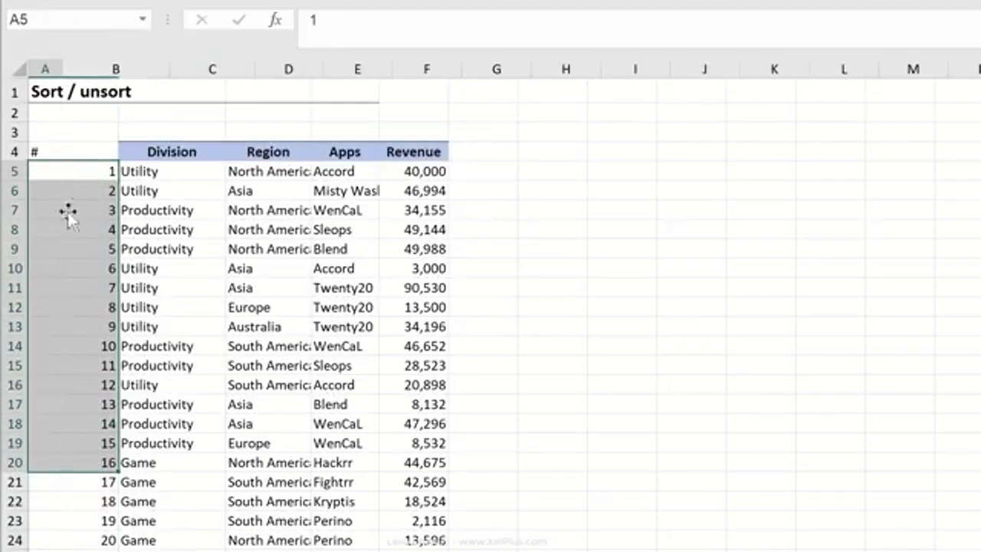
pyautogui.click(37, 170)
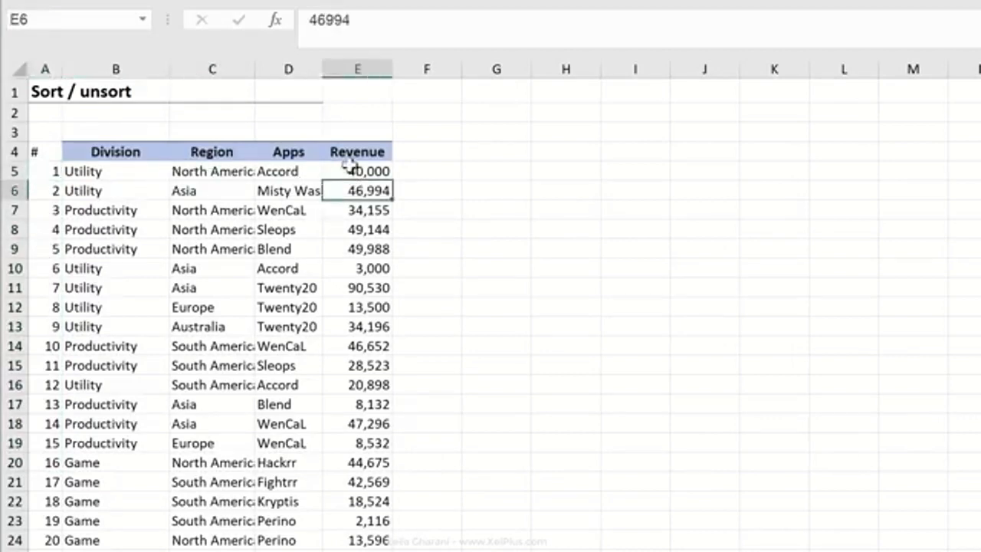
# Sort the table by Revenue from largest to smallest and check the rearranged numbers in the # column.
pyautogui.rightClick(351, 189)
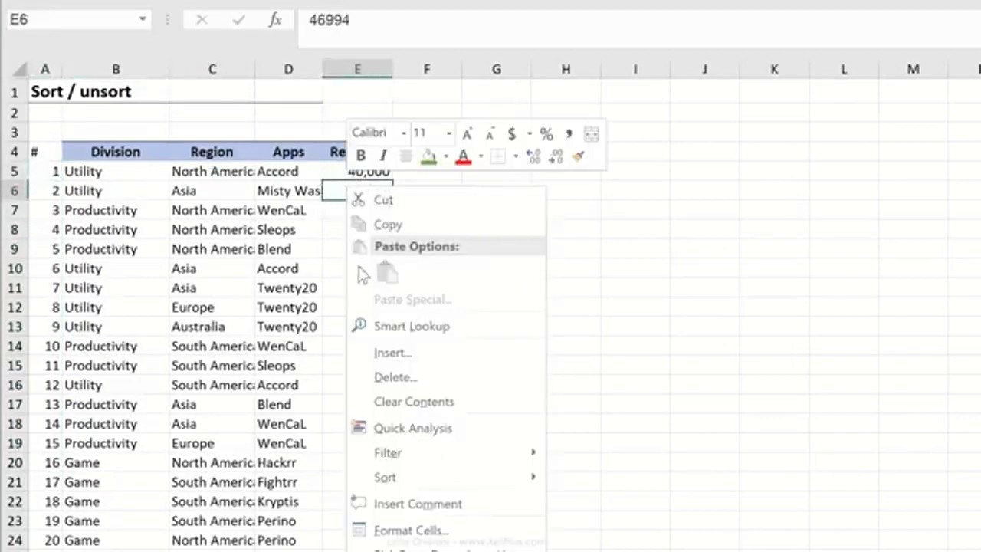
pyautogui.moveTo(448, 480)
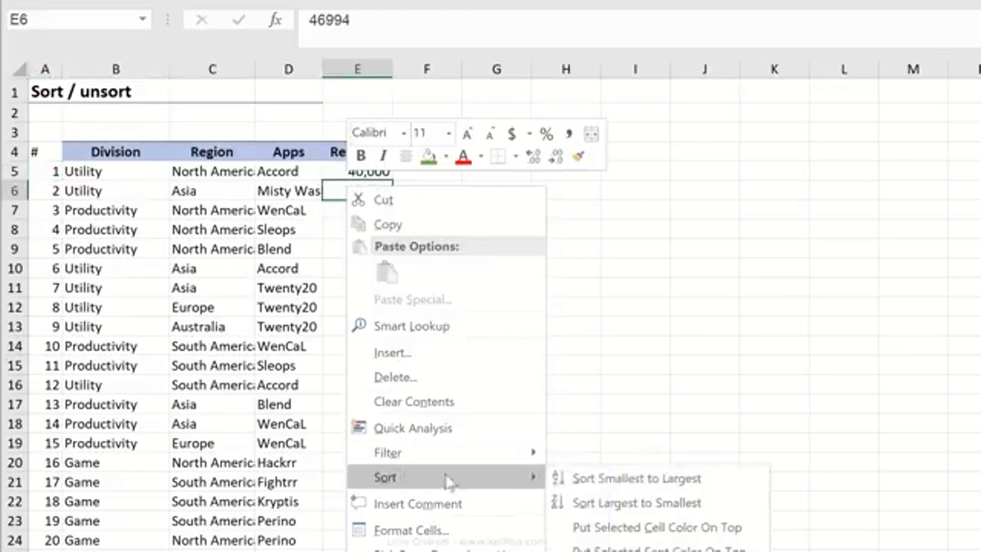
pyautogui.click(580, 504)
pyautogui.moveTo(42, 170); pyautogui.dragTo(34, 328)
pyautogui.click(35, 327)
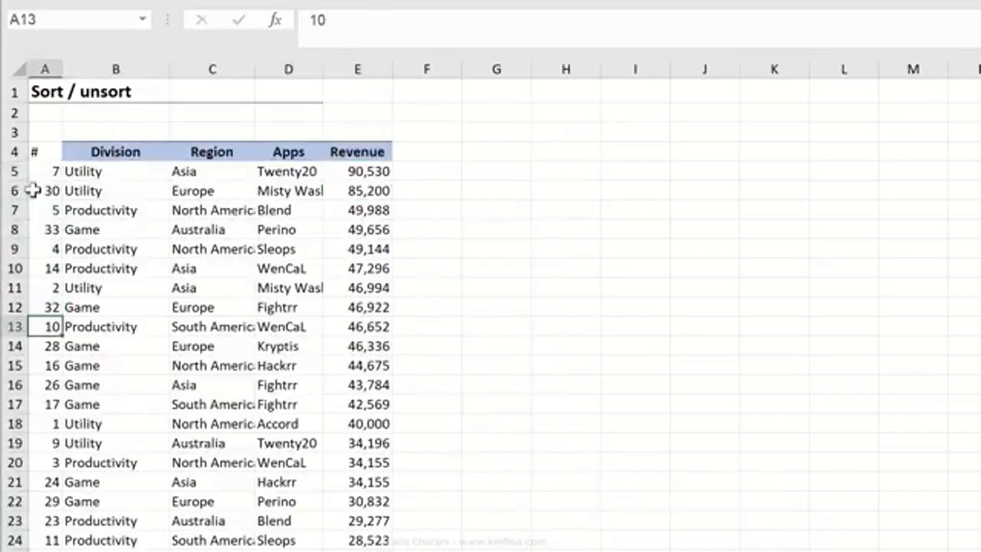
# Restore the table's original row order by sorting the # column from smallest to largest.
pyautogui.rightClick(35, 185)
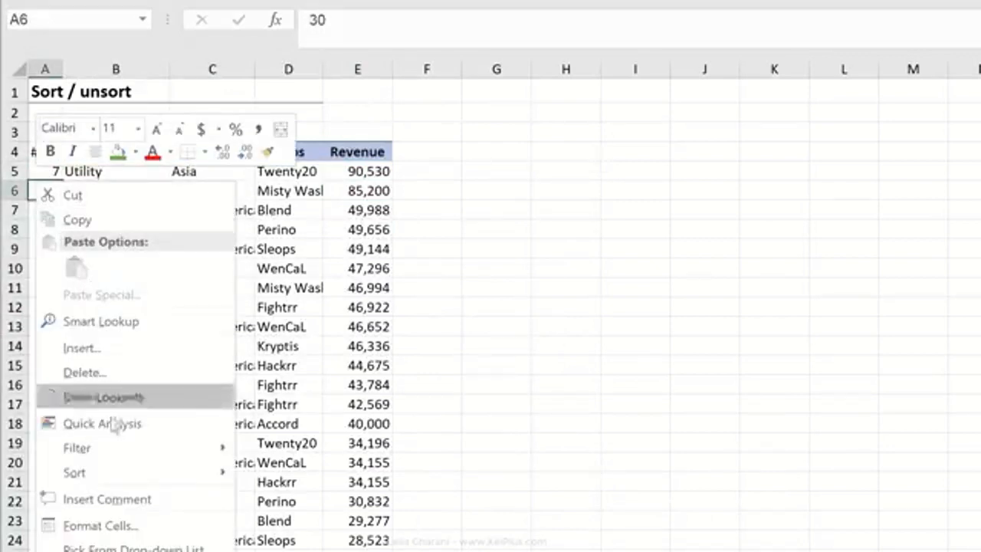
pyautogui.moveTo(112, 479)
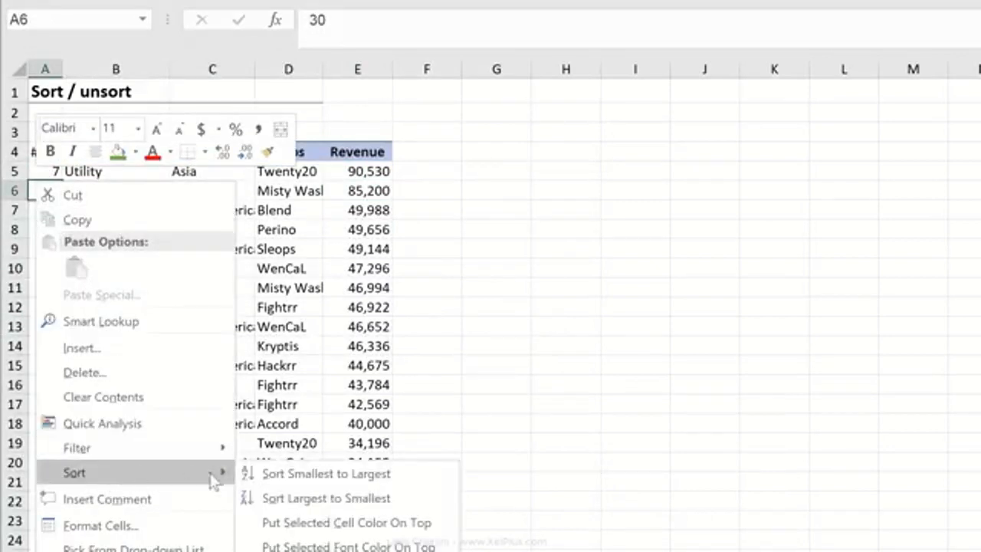
pyautogui.click(290, 481)
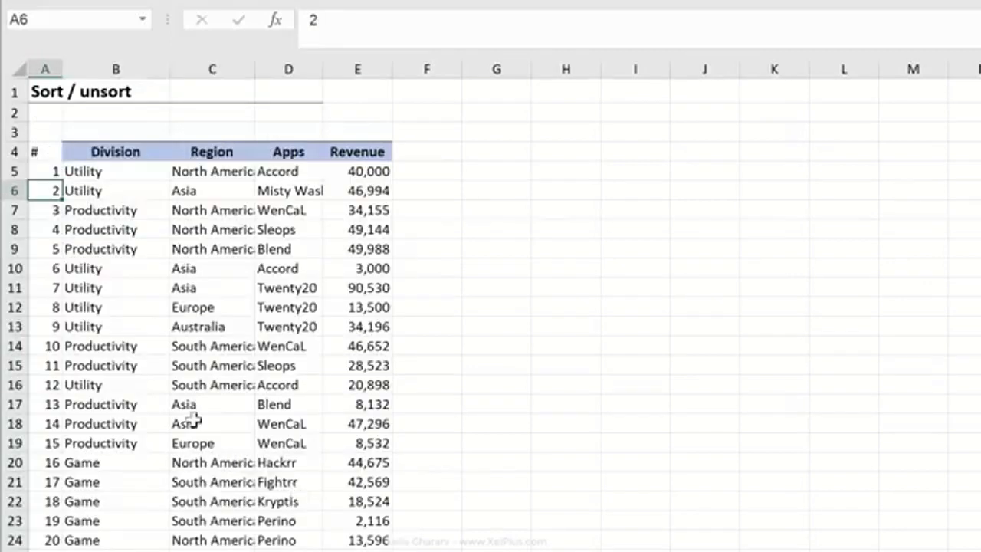